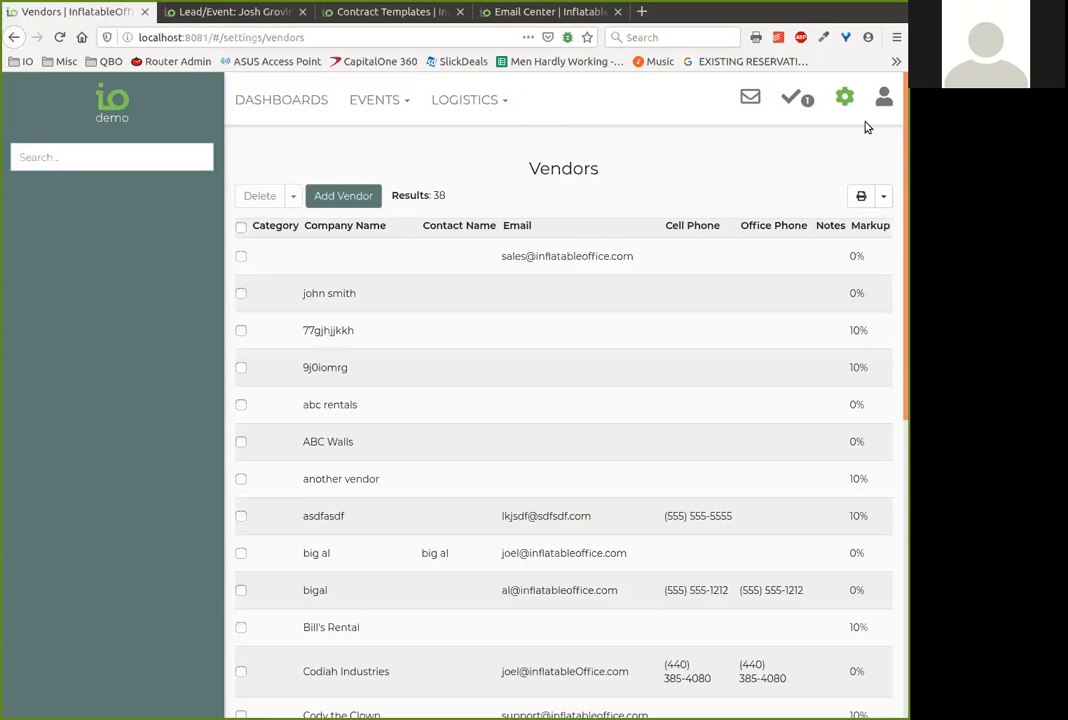
# Step: Open the Vendors settings, view the abc rentals vendor record, and check the preset filter offered in the vendor search
pyautogui.click(845, 100)
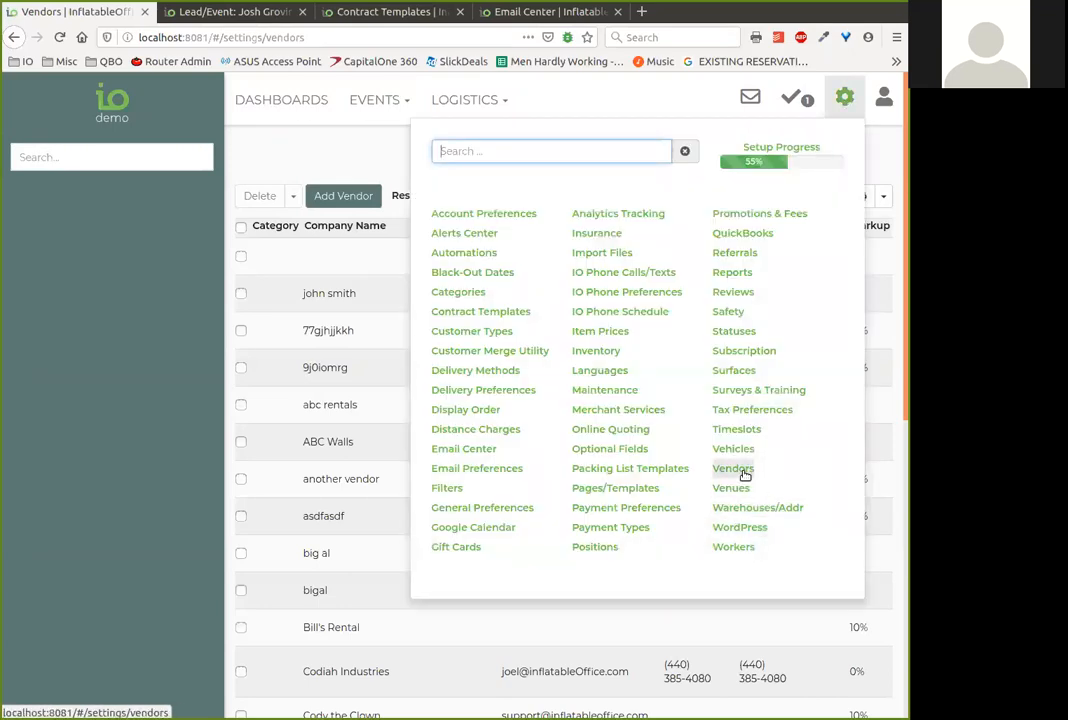
pyautogui.click(743, 471)
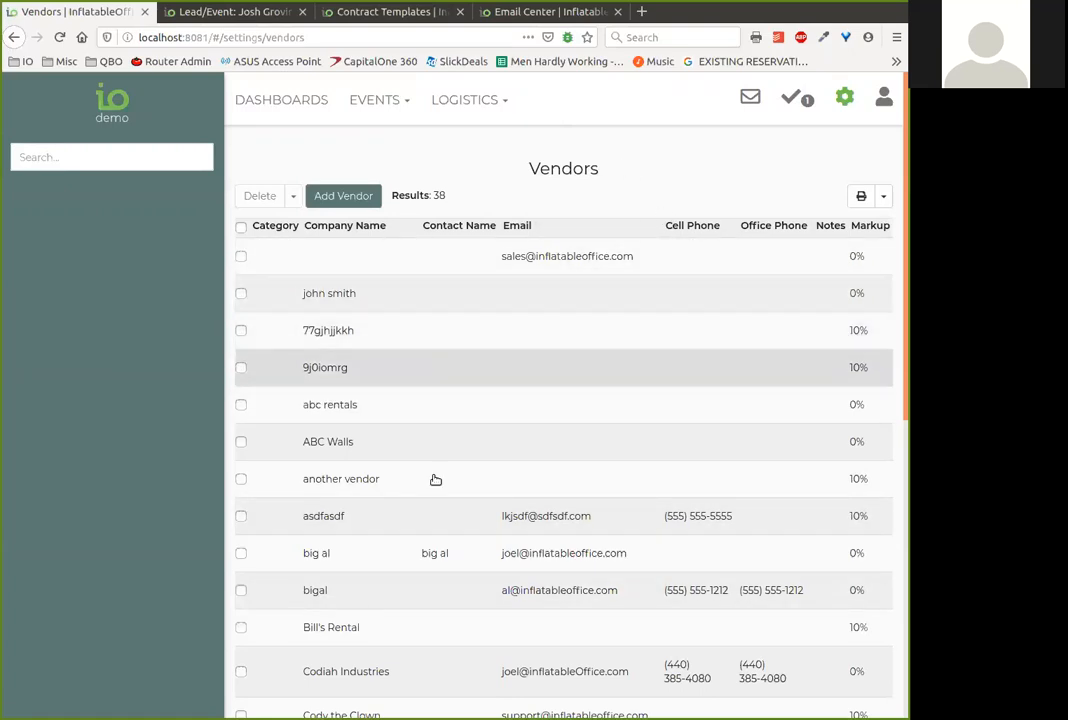
pyautogui.click(483, 410)
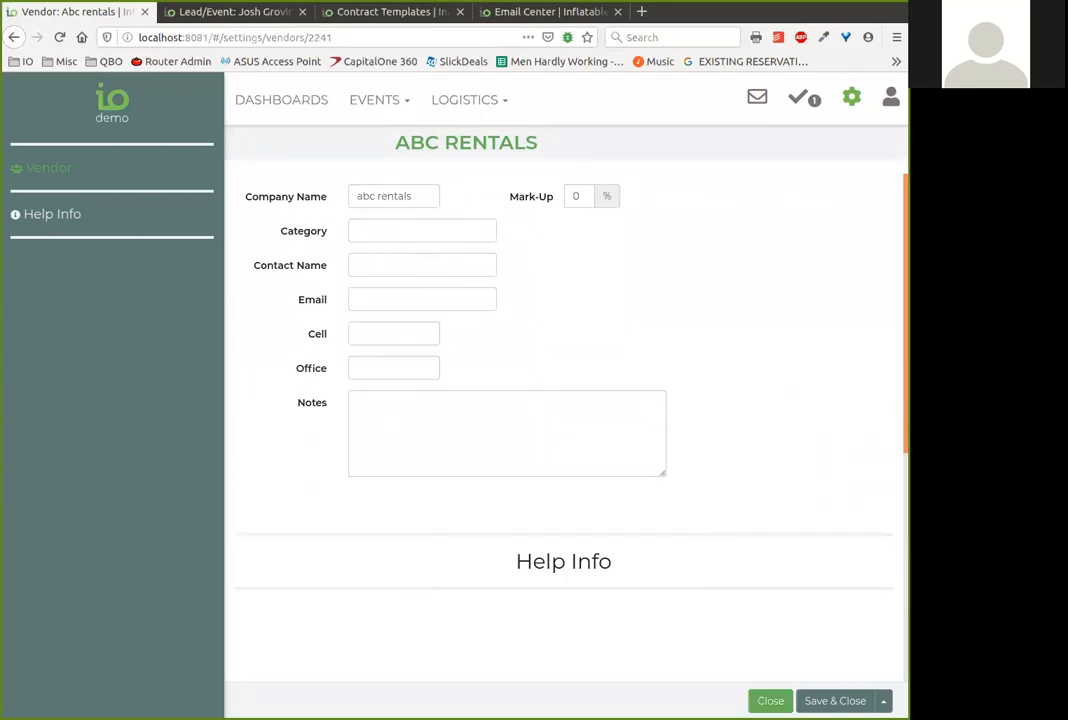
pyautogui.click(768, 699)
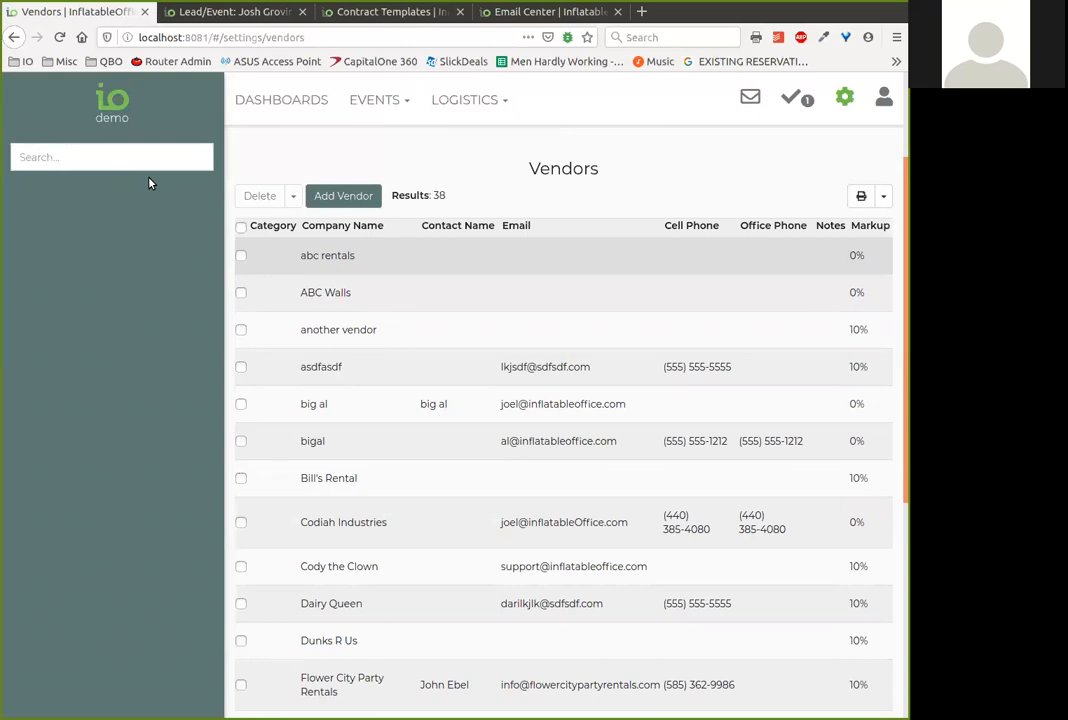
pyautogui.click(150, 159)
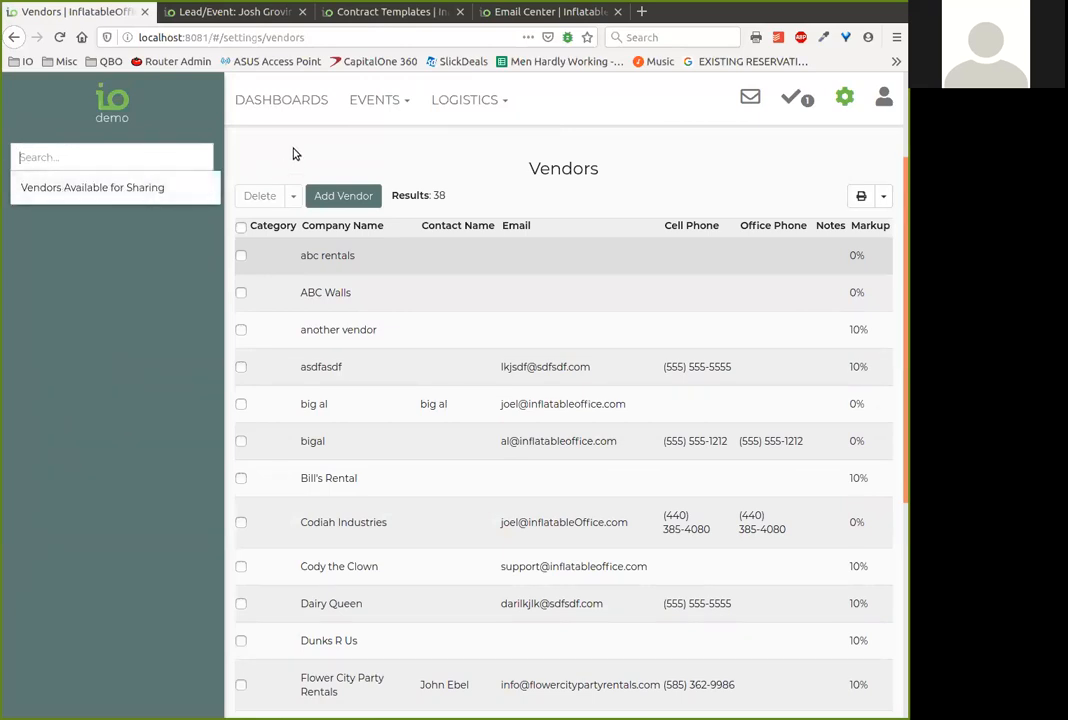
# Step: Open the Inventory settings and review the add-inventory options and the bulk actions offered for the 10x20 Tent
pyautogui.click(844, 97)
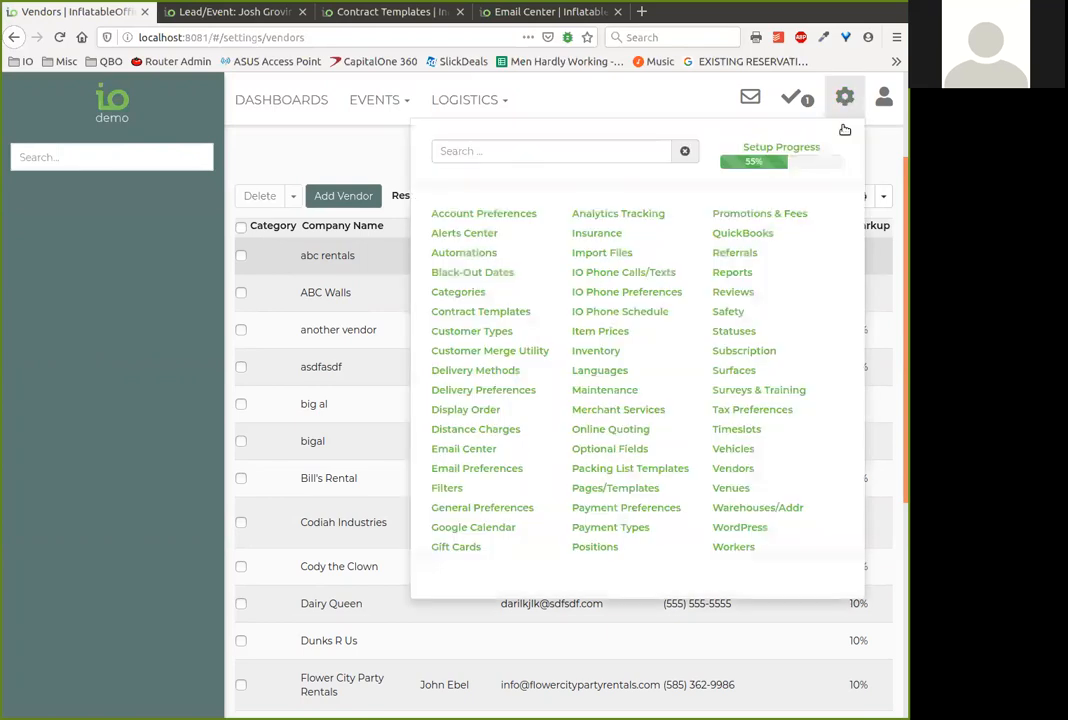
pyautogui.click(600, 352)
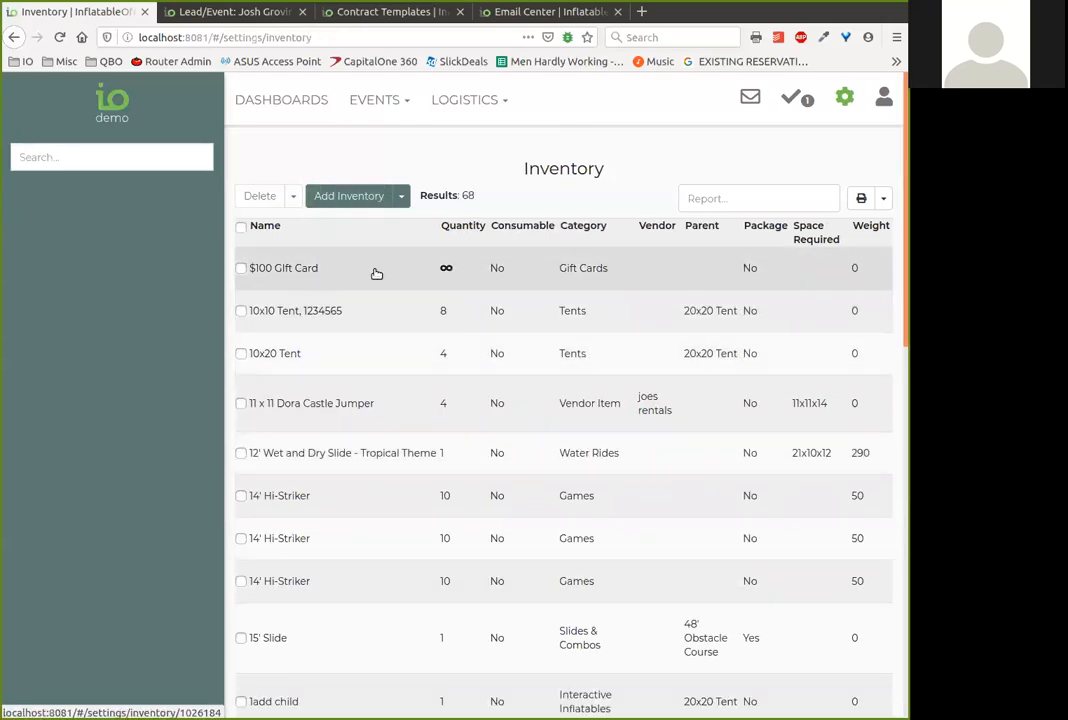
pyautogui.click(241, 353)
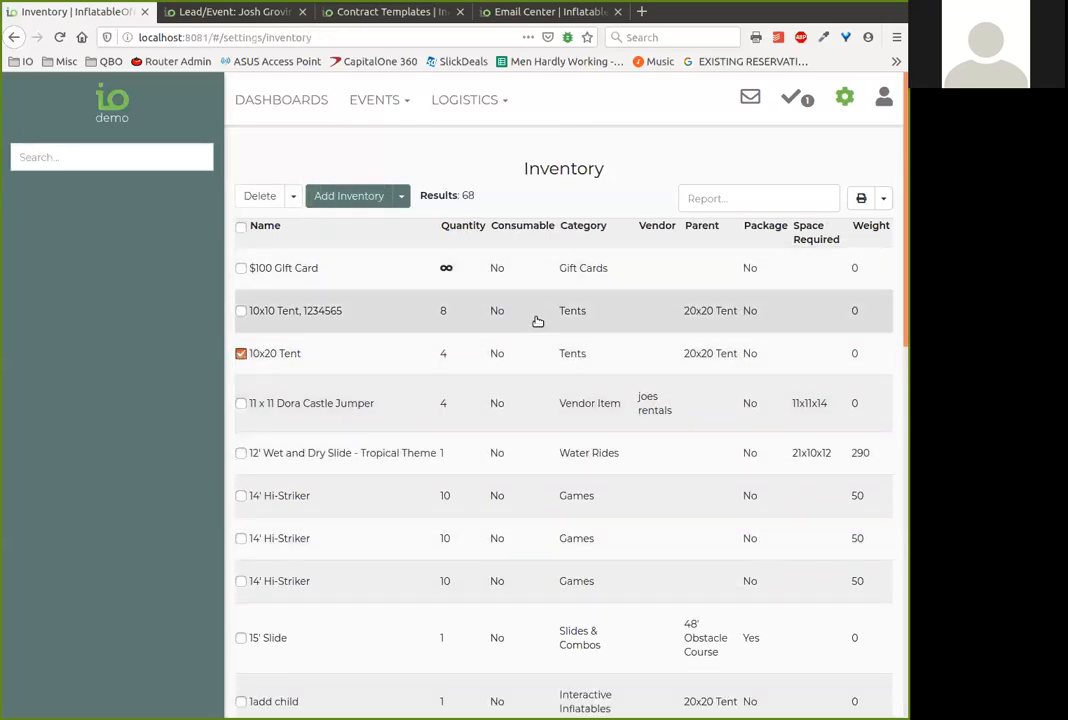
pyautogui.click(401, 196)
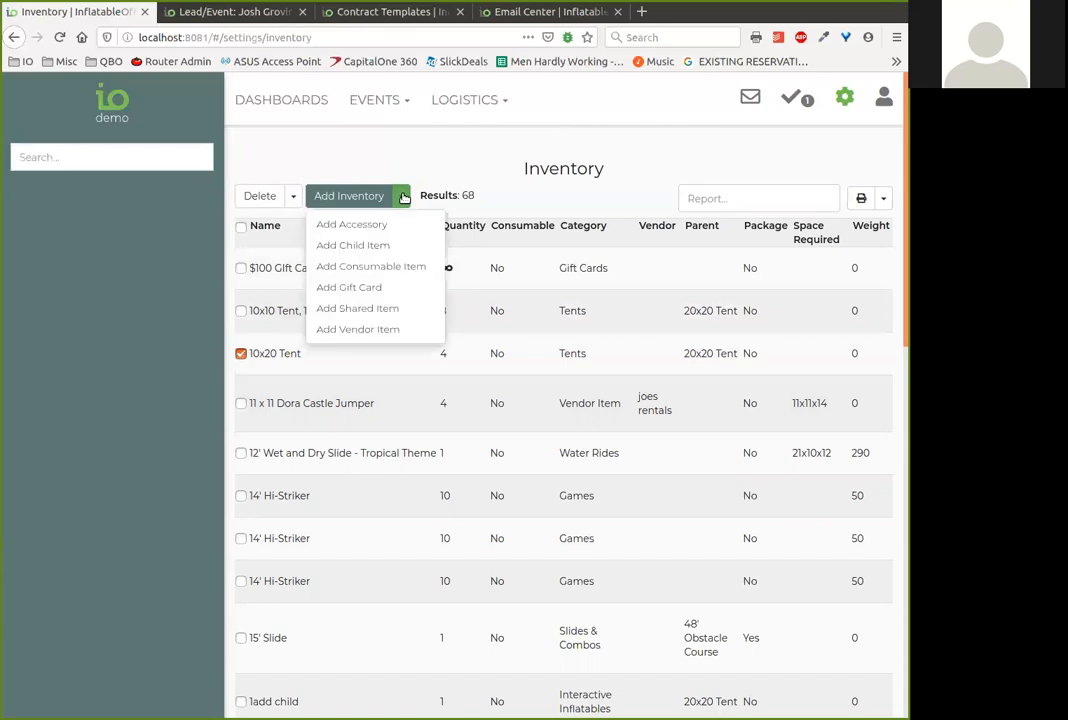
pyautogui.click(456, 190)
pyautogui.click(293, 196)
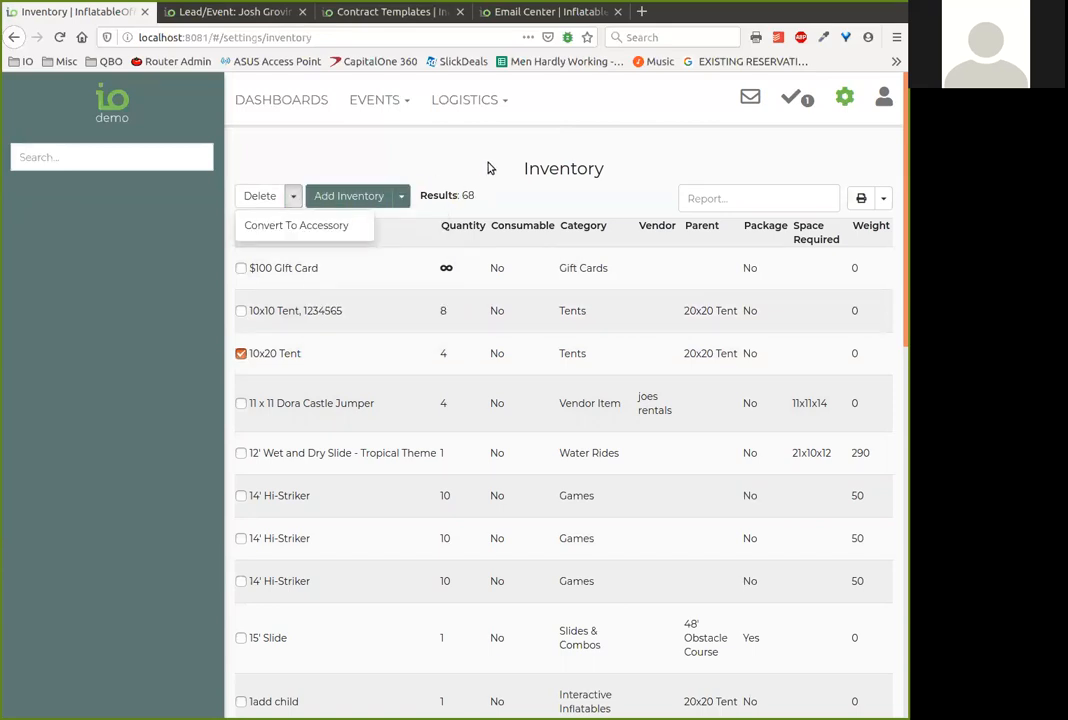
pyautogui.click(490, 168)
pyautogui.click(241, 353)
# Step: Try setting Shared Item to Yes in the 10x20 Tent's advanced settings, then close the item without saving
pyautogui.click(320, 358)
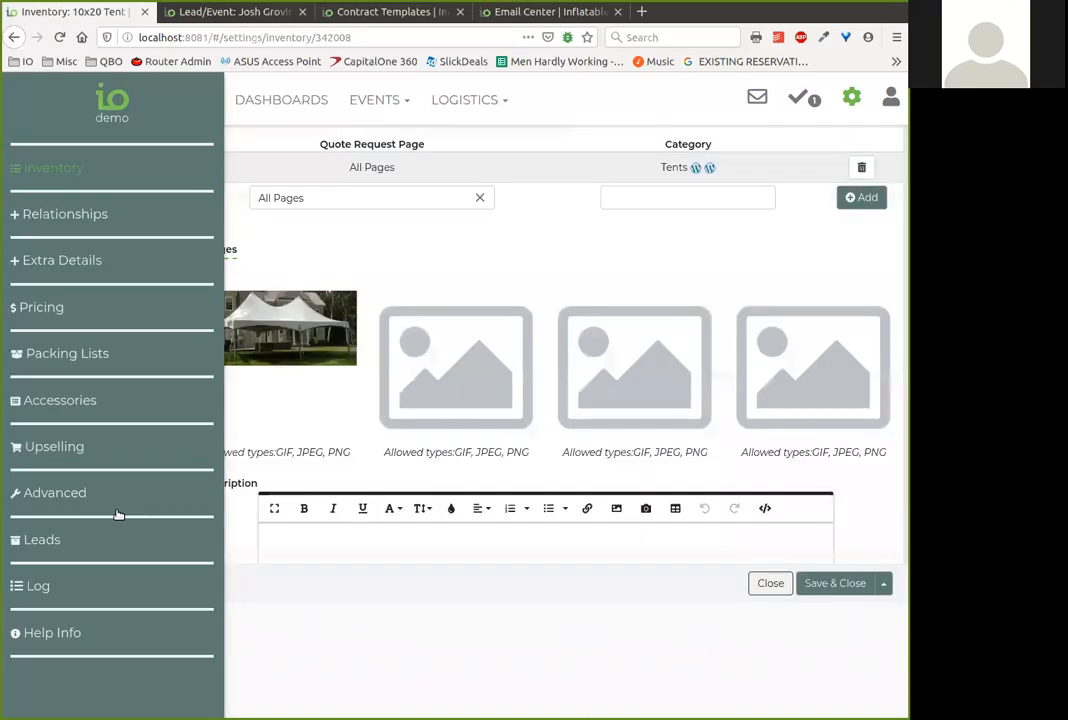
pyautogui.click(76, 491)
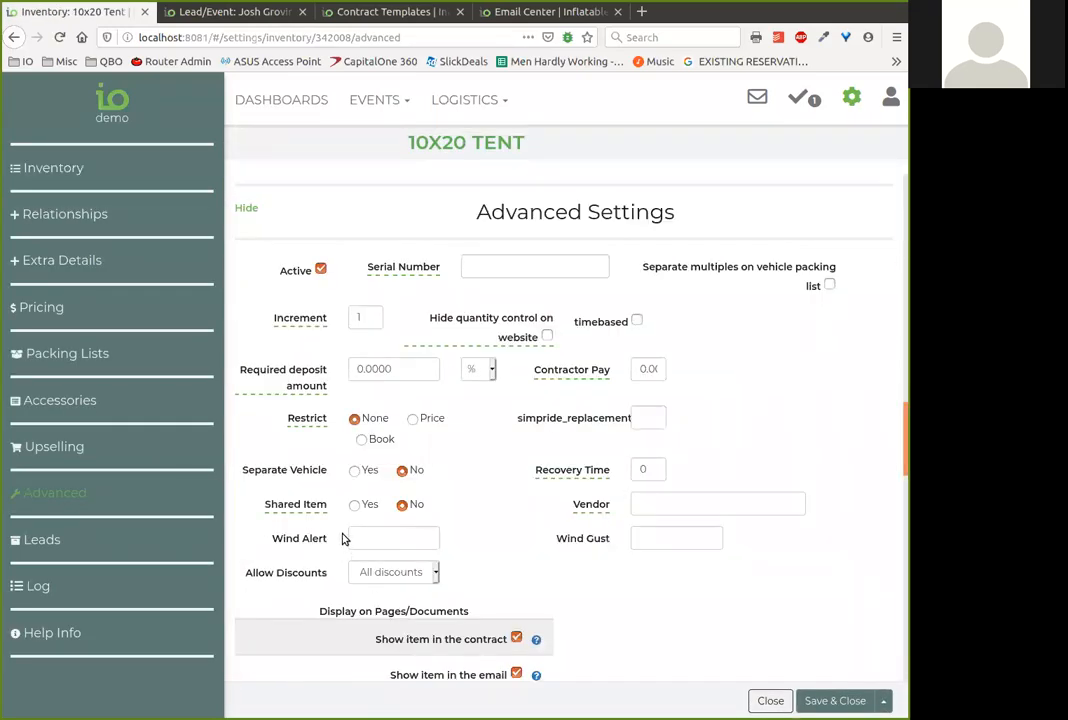
pyautogui.click(355, 506)
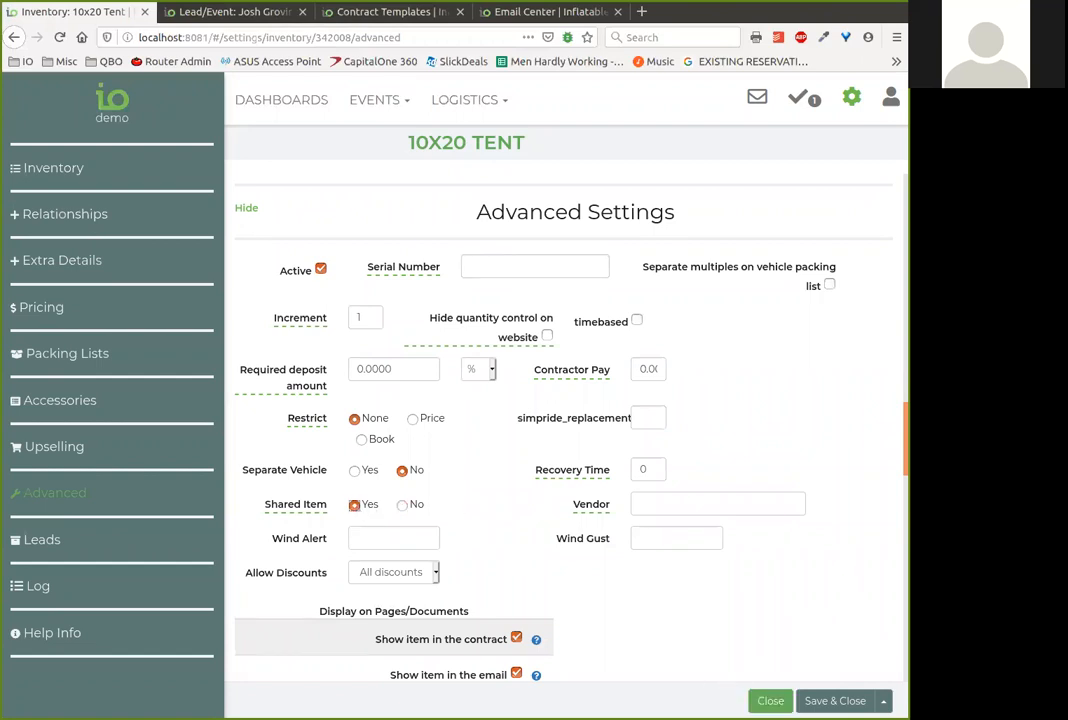
pyautogui.click(770, 700)
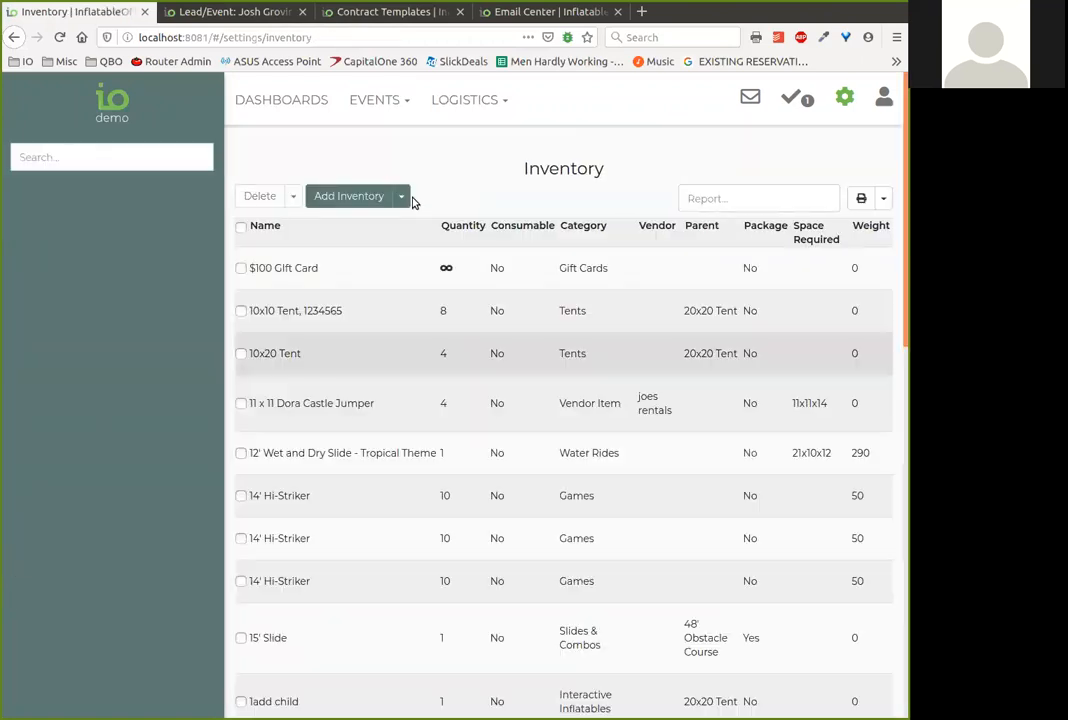
# Step: Review the add-inventory options for shared and vendor items and the preset filters offered in the inventory search
pyautogui.click(401, 197)
pyautogui.scroll(-2, 410, 316)
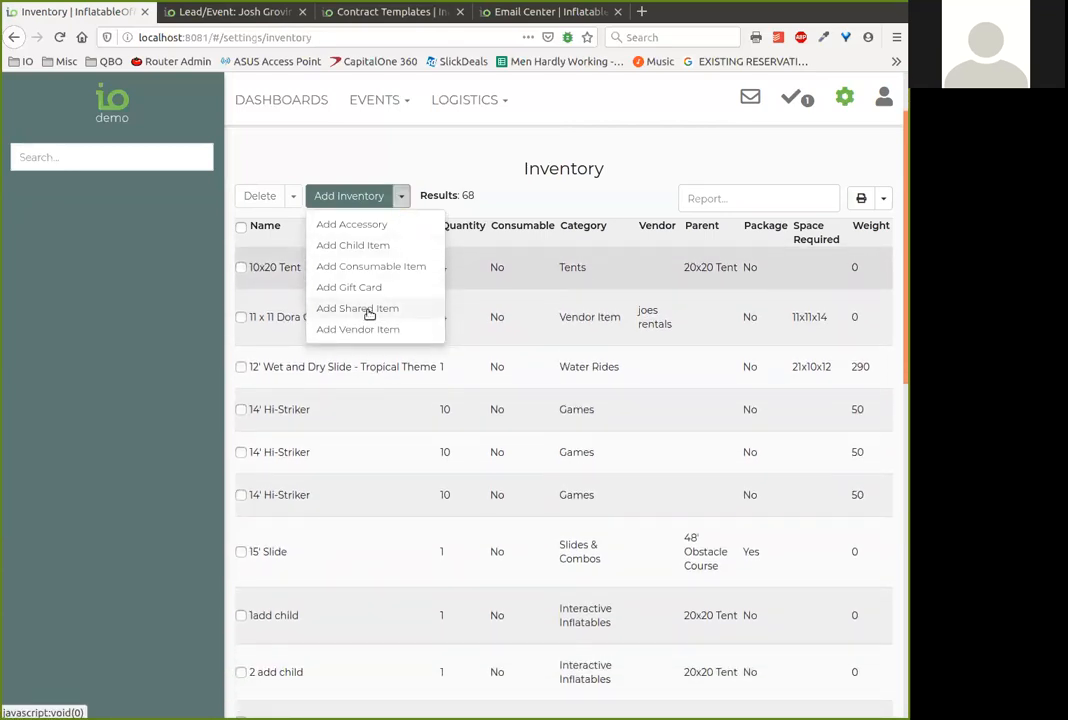
pyautogui.click(527, 191)
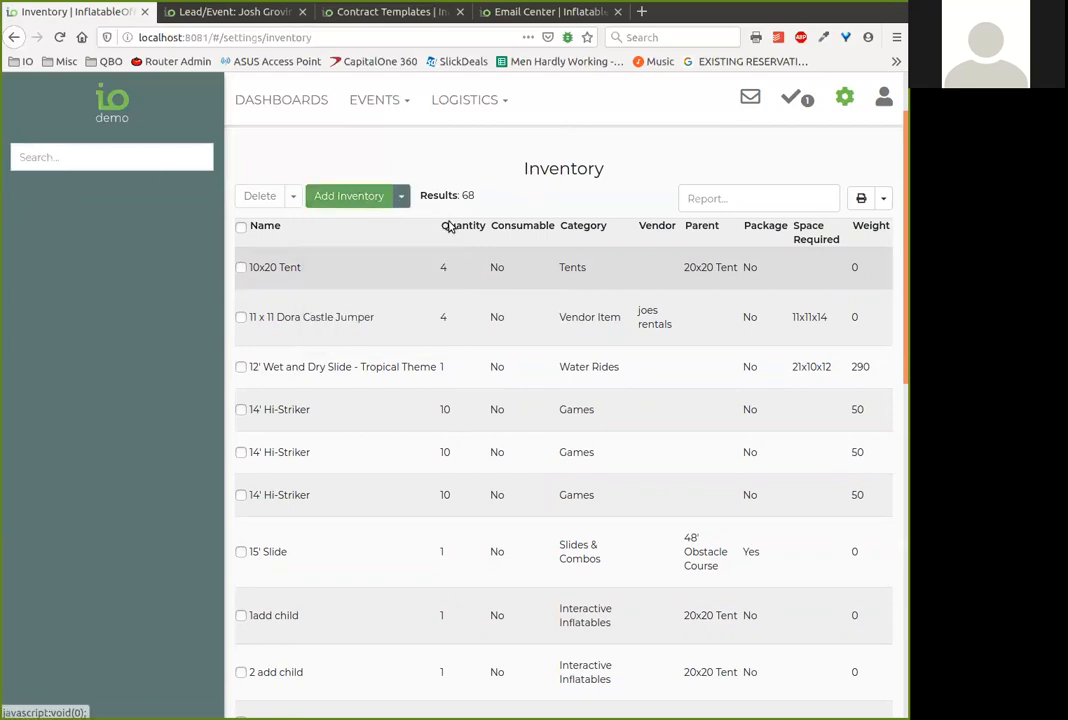
pyautogui.click(136, 160)
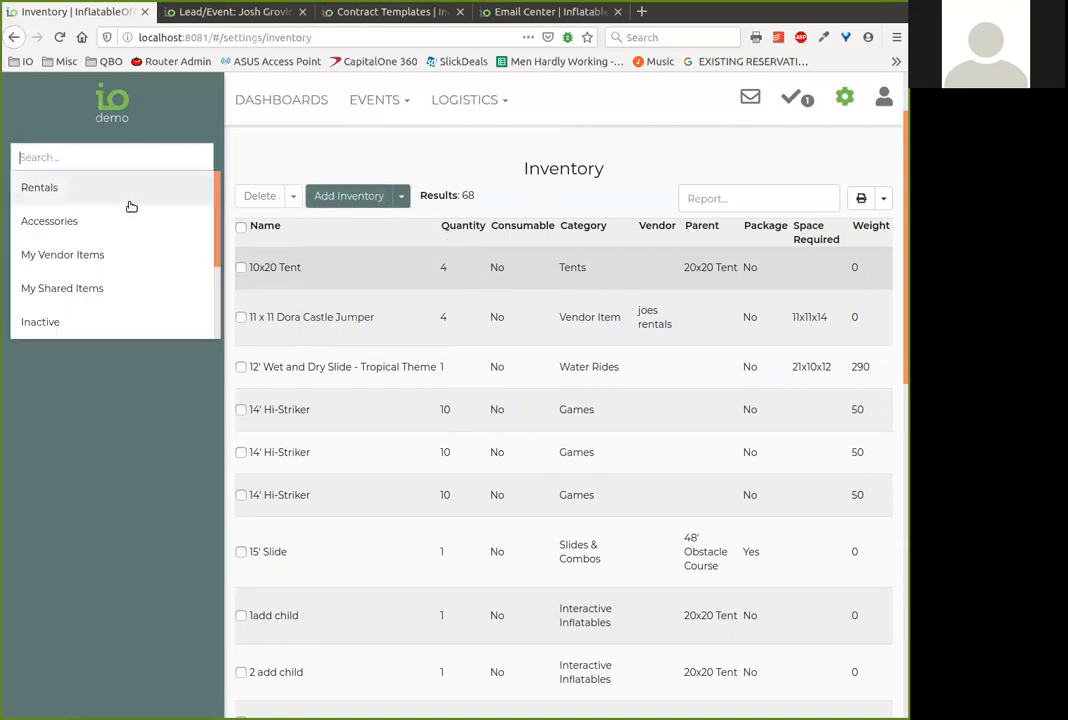
pyautogui.scroll(-2, 134, 212)
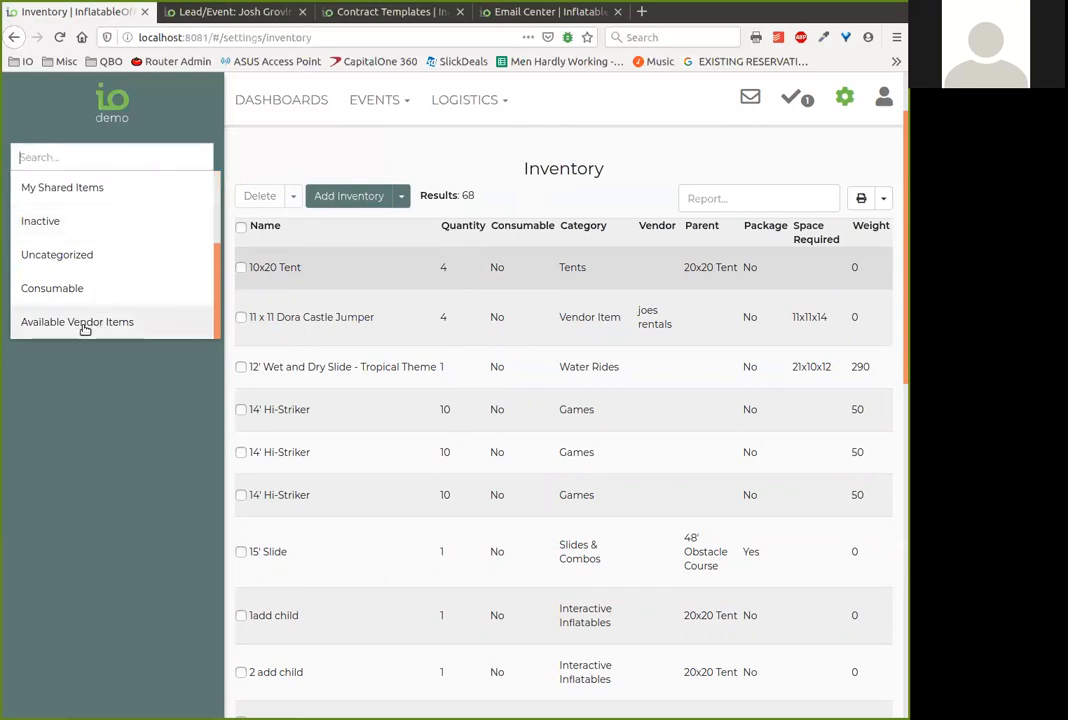
pyautogui.moveTo(376, 138); pyautogui.dragTo(413, 127)
pyautogui.click(822, 124)
# Step: Filter the vendor list by the Vendors Available for Sharing preset and add Big Rentals LLC to my vendors
pyautogui.click(845, 97)
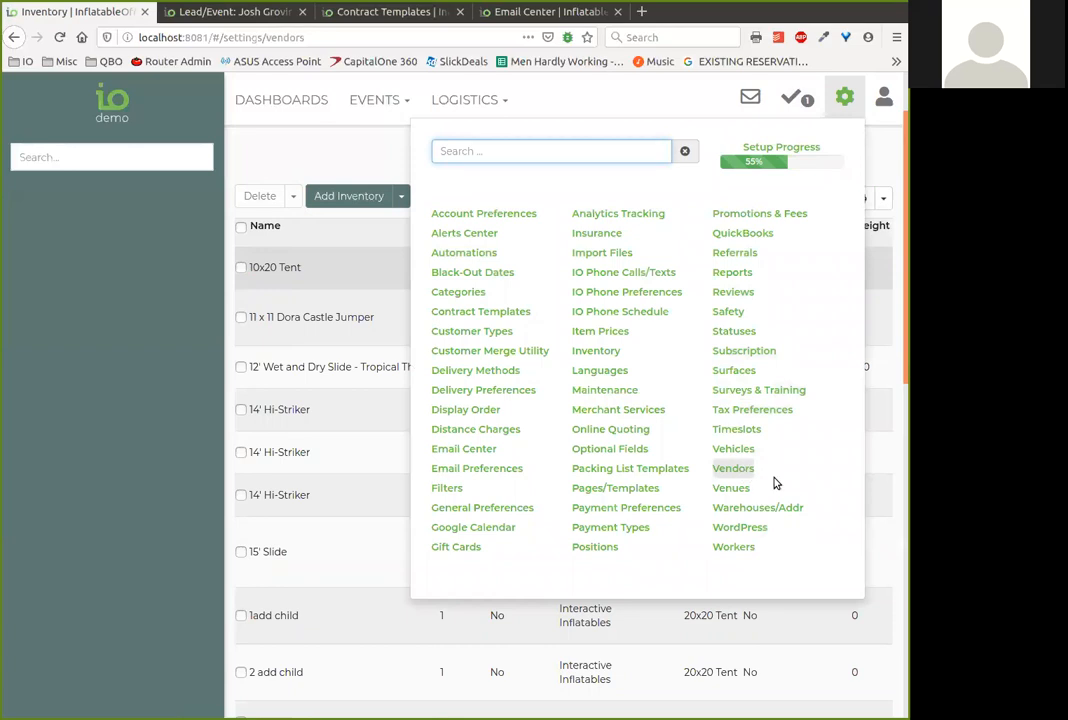
pyautogui.click(740, 470)
pyautogui.click(62, 158)
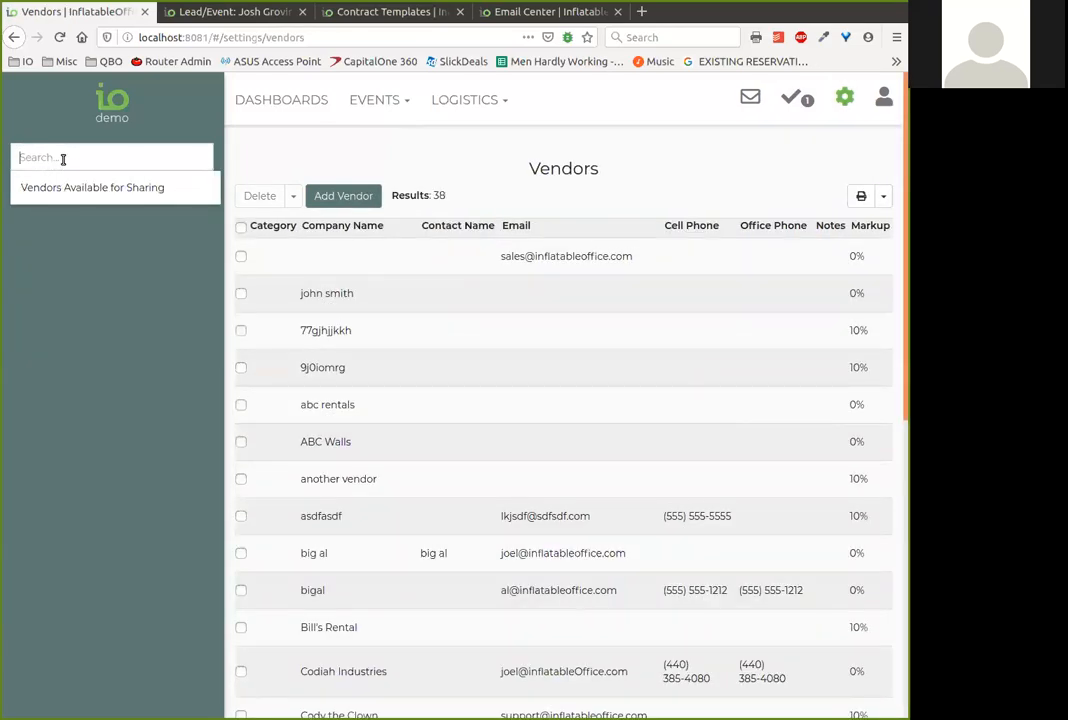
pyautogui.click(72, 188)
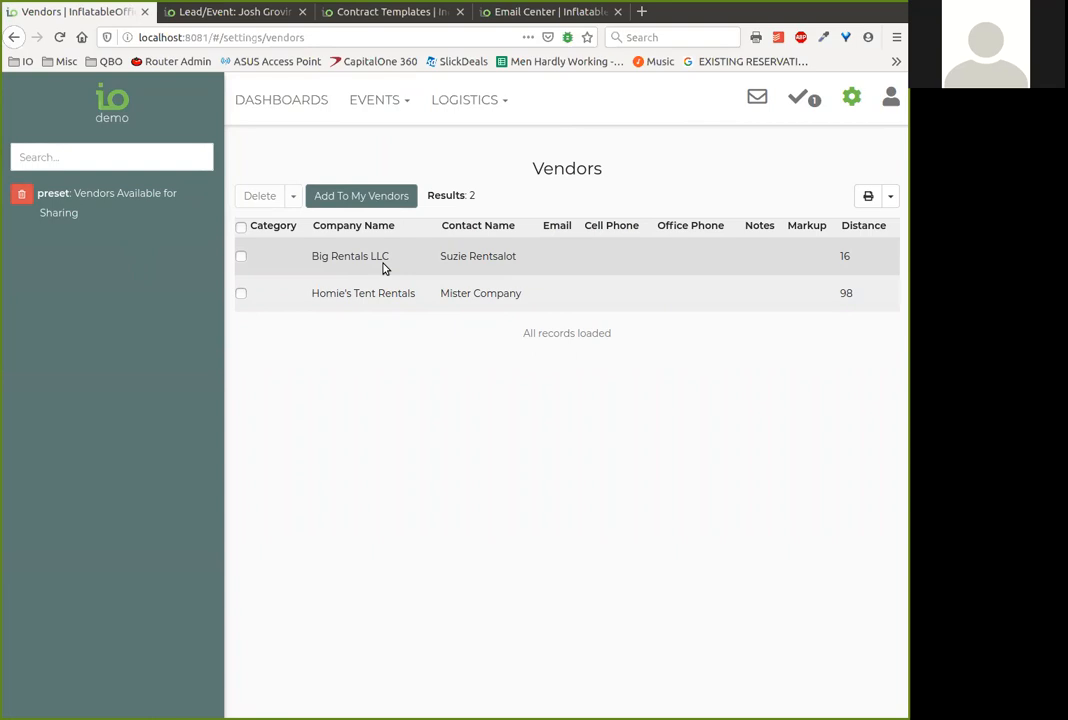
pyautogui.click(241, 257)
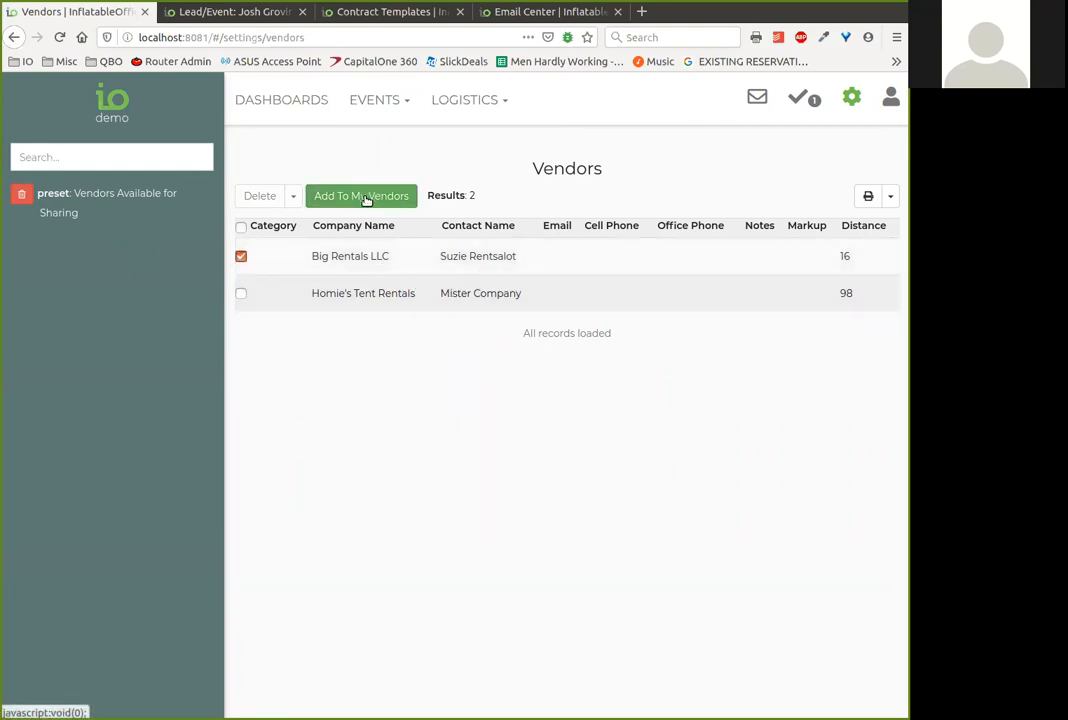
pyautogui.click(366, 198)
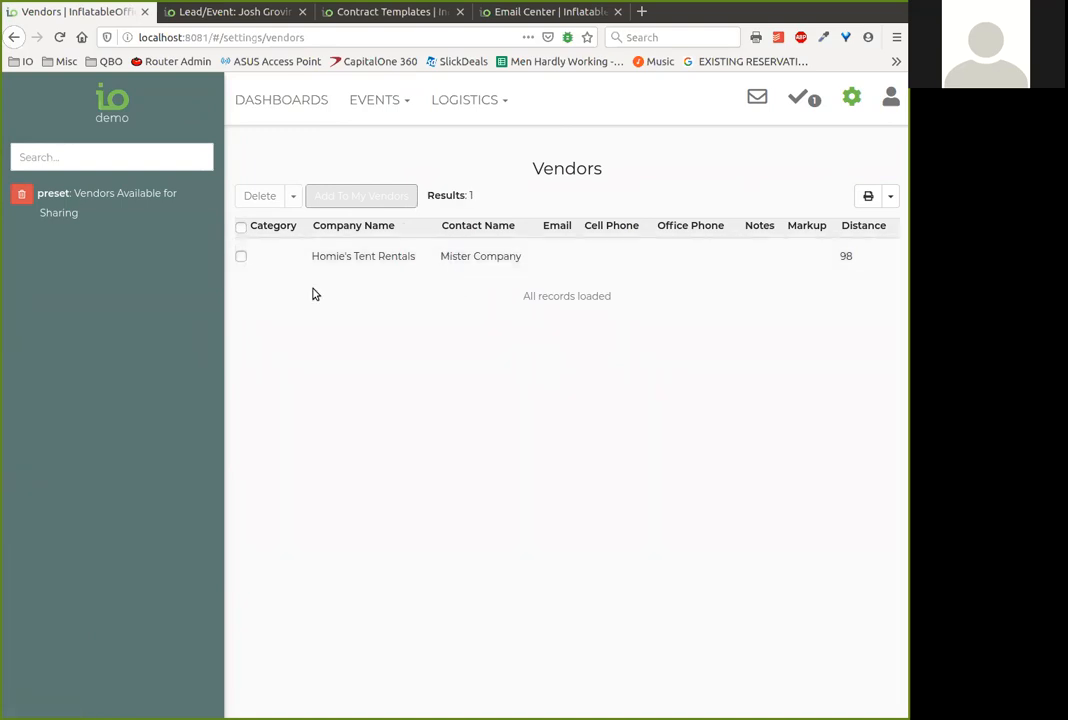
# Step: Clear the sharing preset and search the vendor list for "big" to locate Big Rentals LLC
pyautogui.click(21, 193)
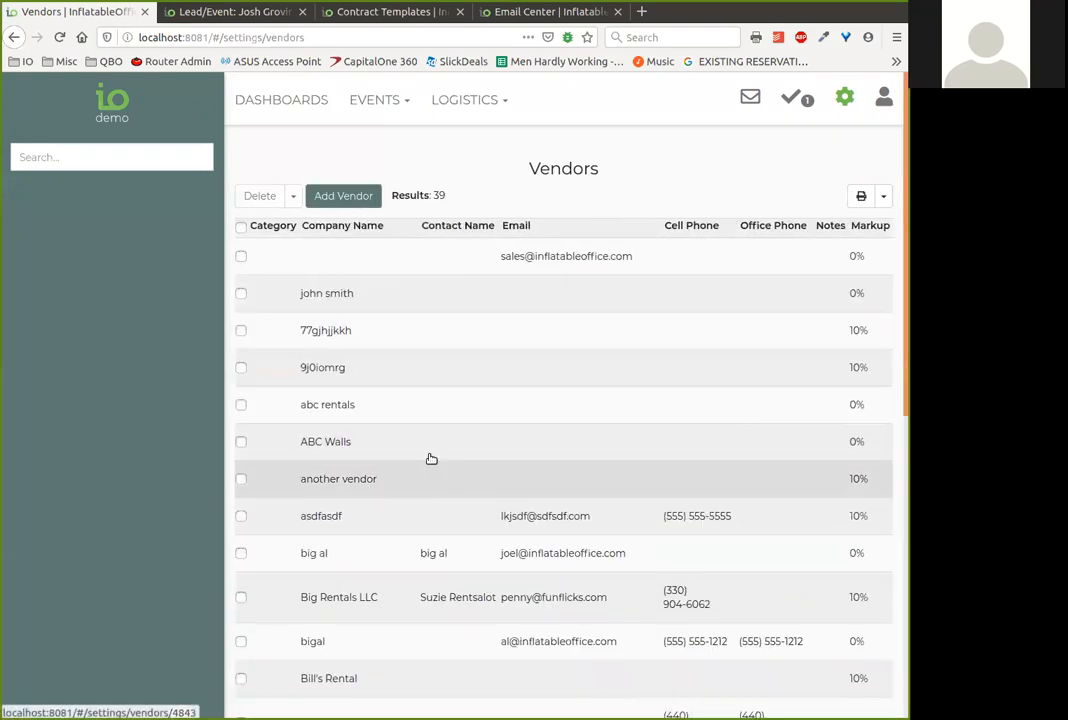
pyautogui.scroll(-3, 420, 462)
pyautogui.scroll(-5, 432, 454)
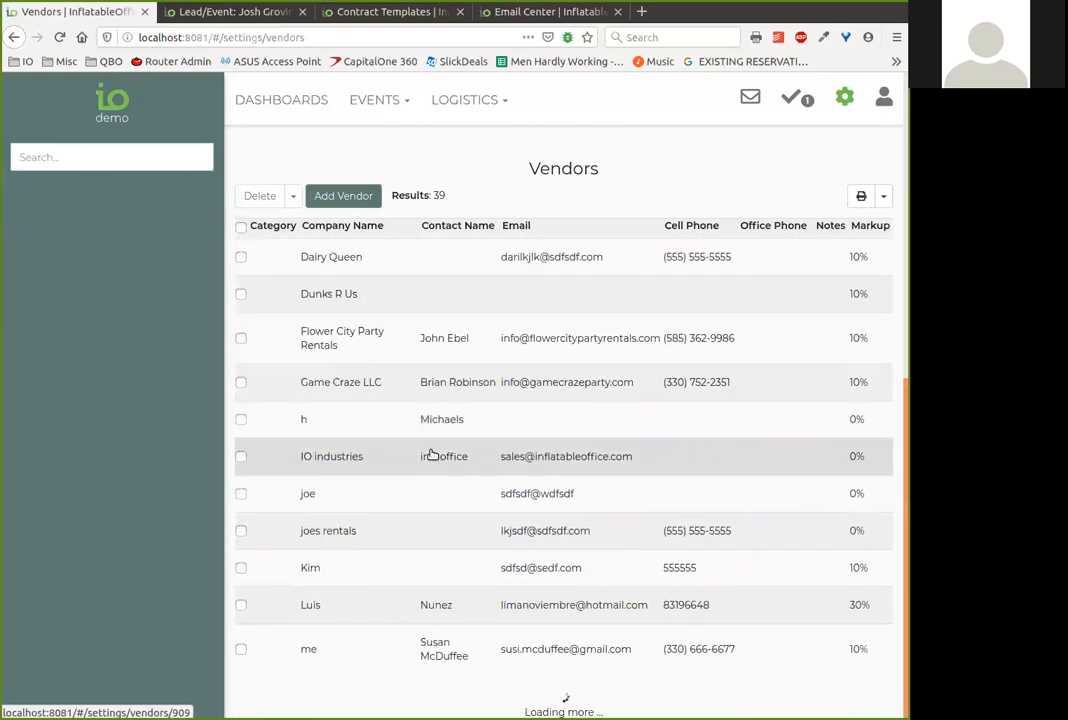
pyautogui.click(111, 159)
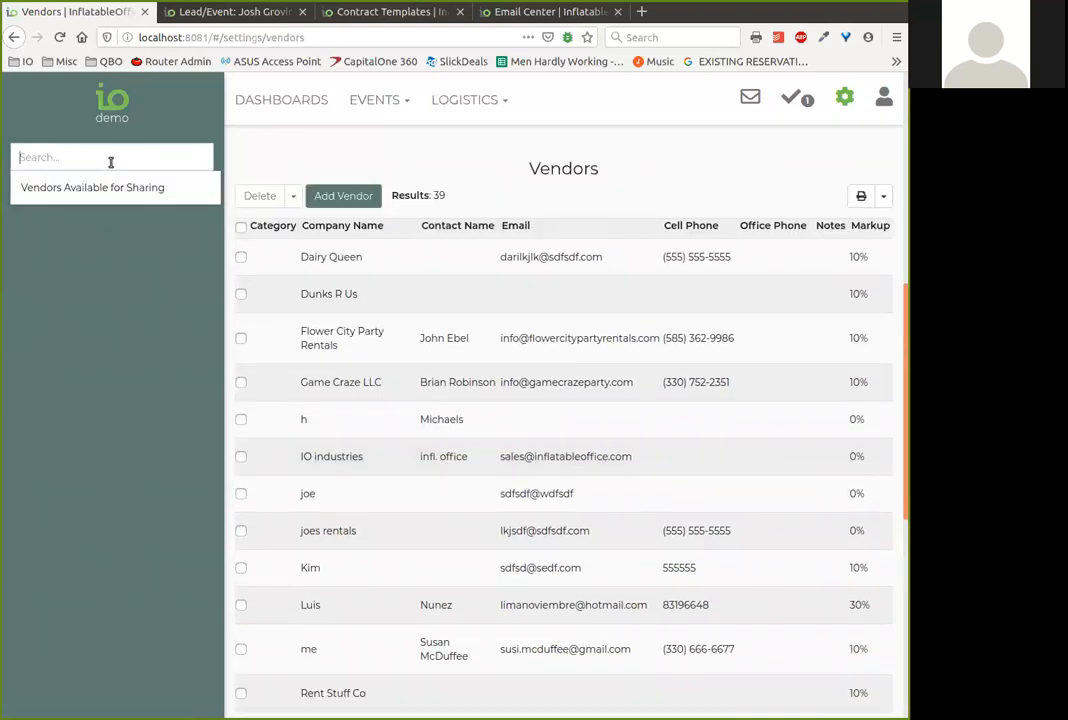
pyautogui.write('big')
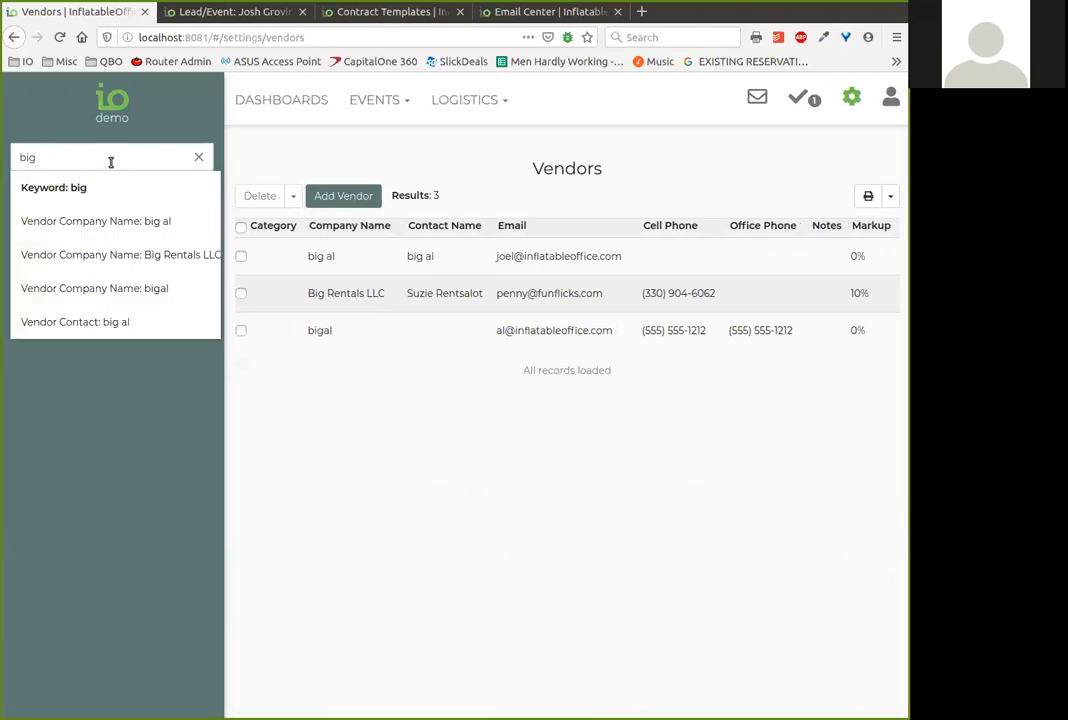
pyautogui.moveTo(694, 502); pyautogui.dragTo(601, 376)
pyautogui.click(650, 162)
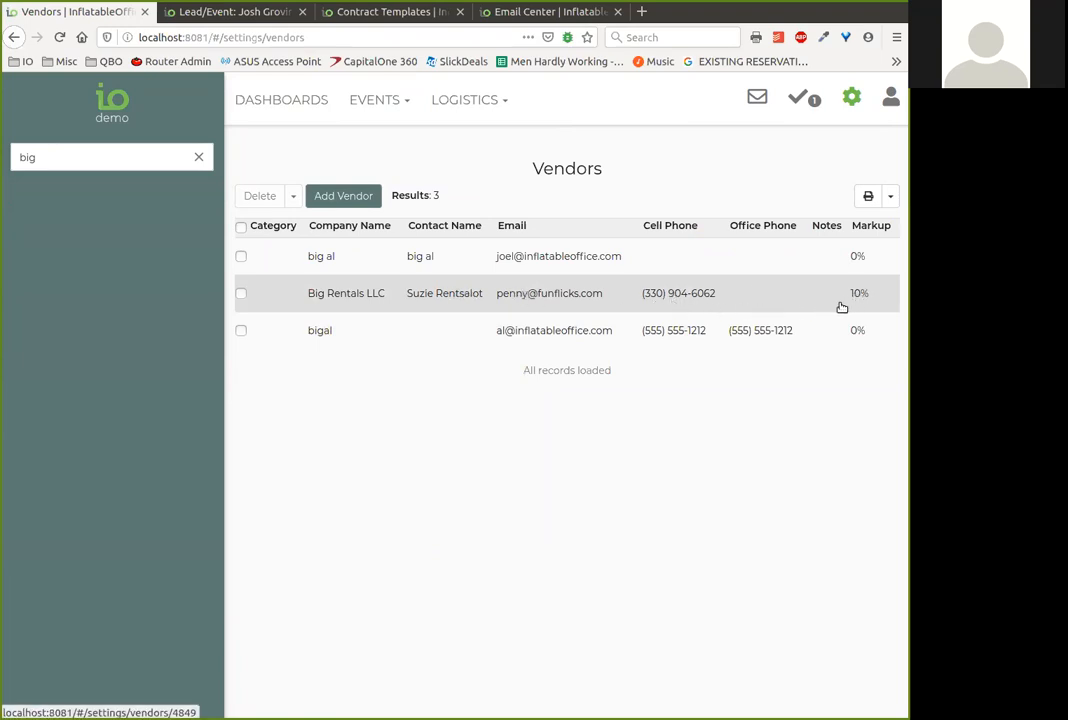
# Step: Filter the inventory list by the Available Vendor Items preset and browse the items that vendors offer
pyautogui.click(851, 97)
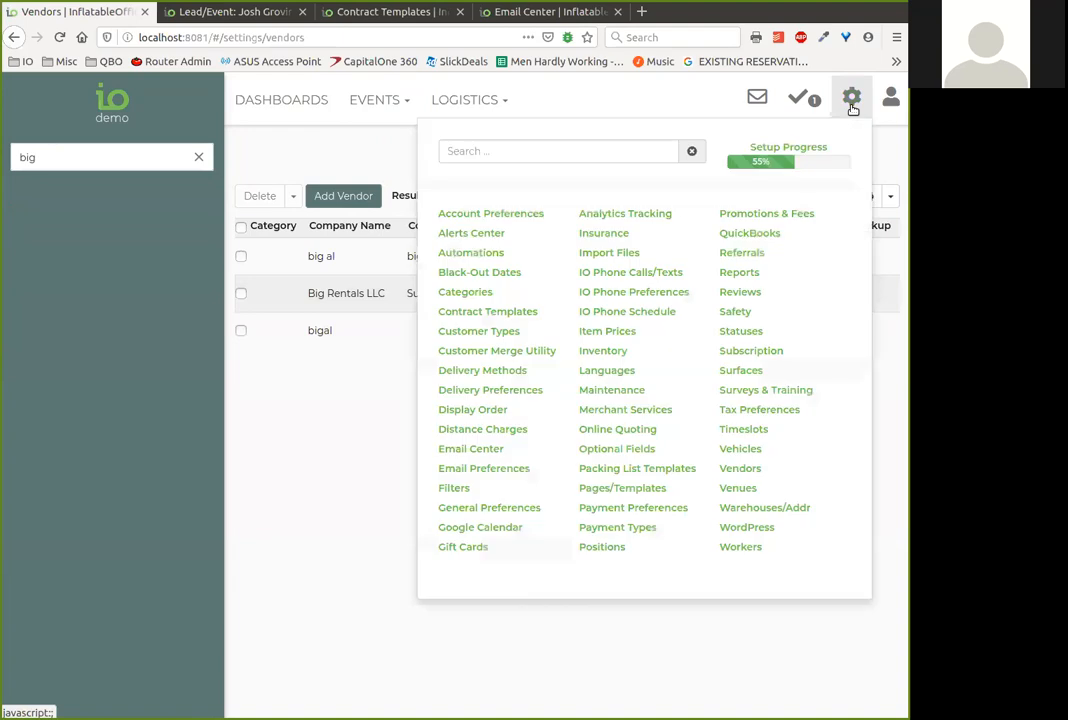
pyautogui.click(603, 351)
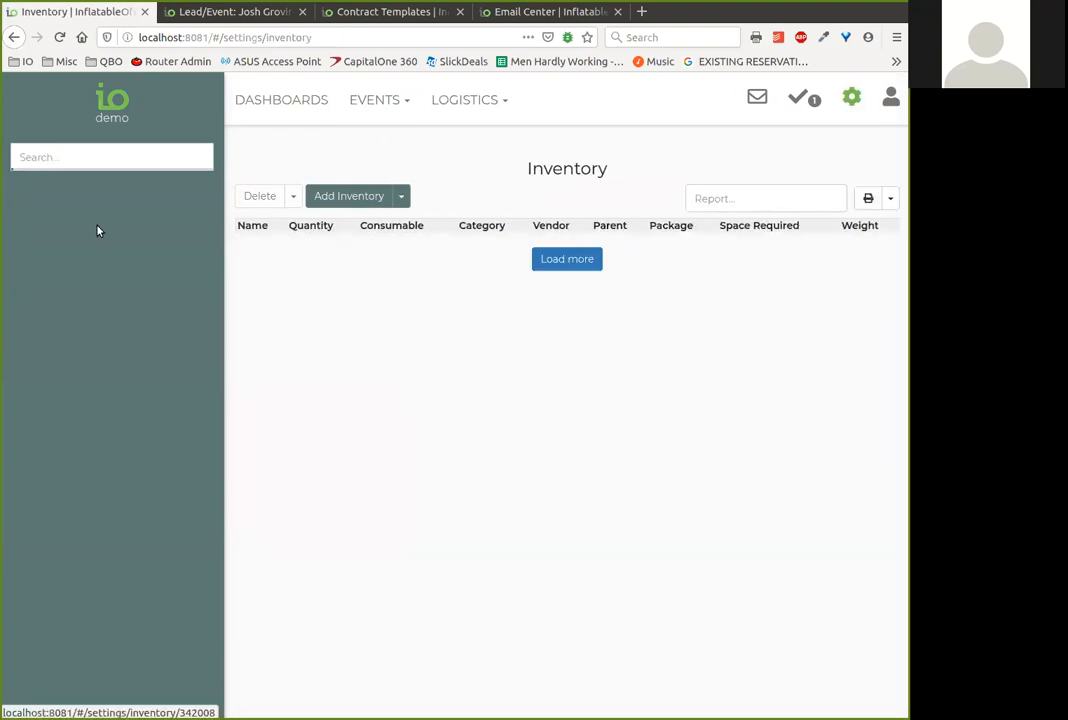
pyautogui.click(133, 159)
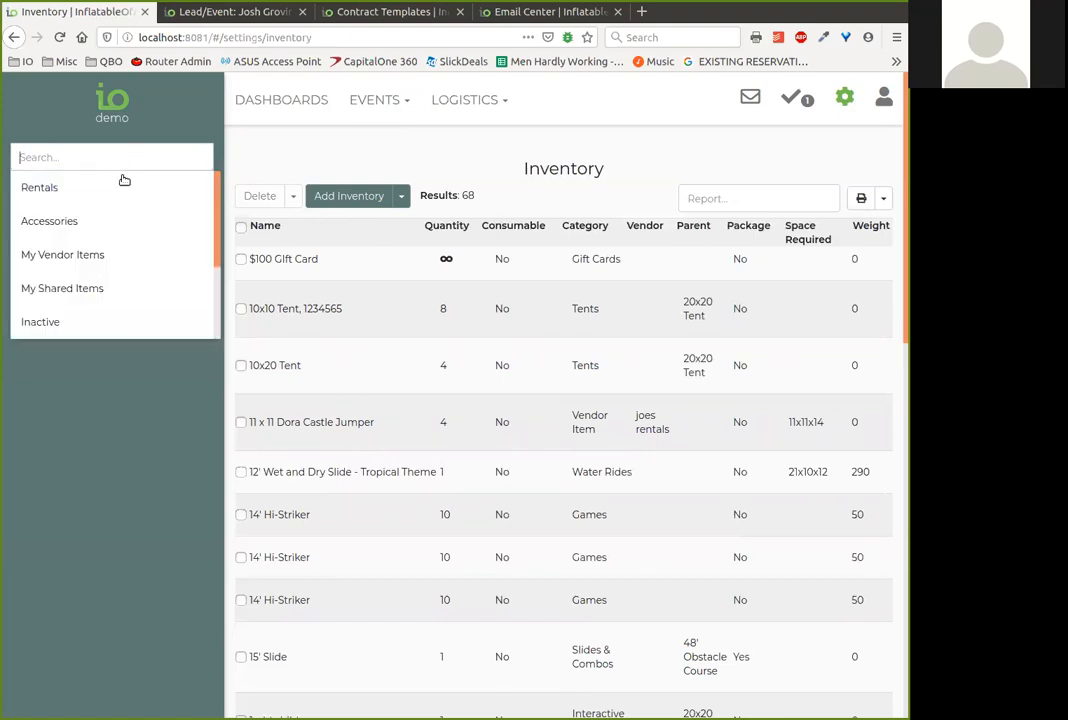
pyautogui.scroll(-3, 124, 200)
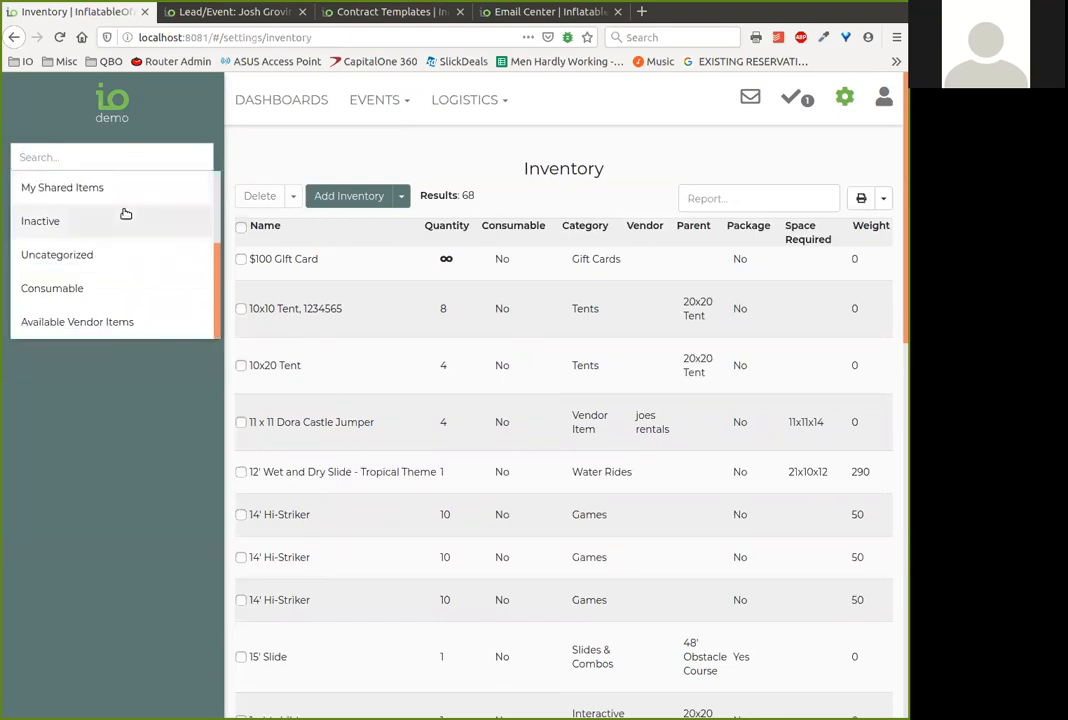
pyautogui.click(88, 321)
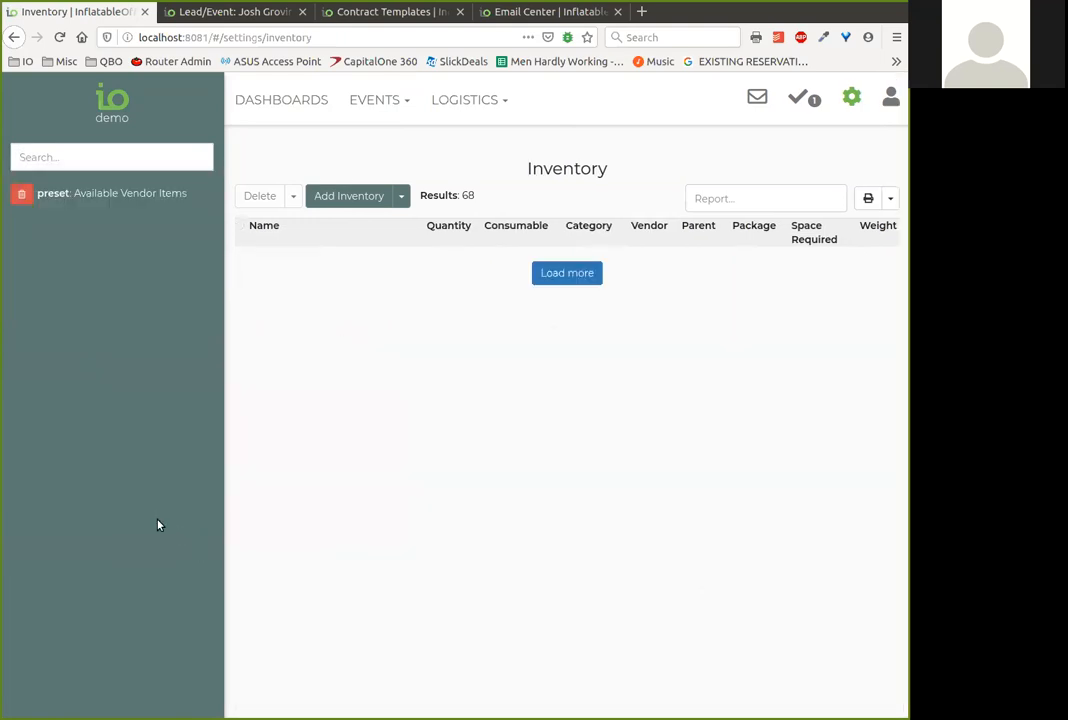
pyautogui.scroll(-2, 363, 417)
pyautogui.scroll(-5, 363, 417)
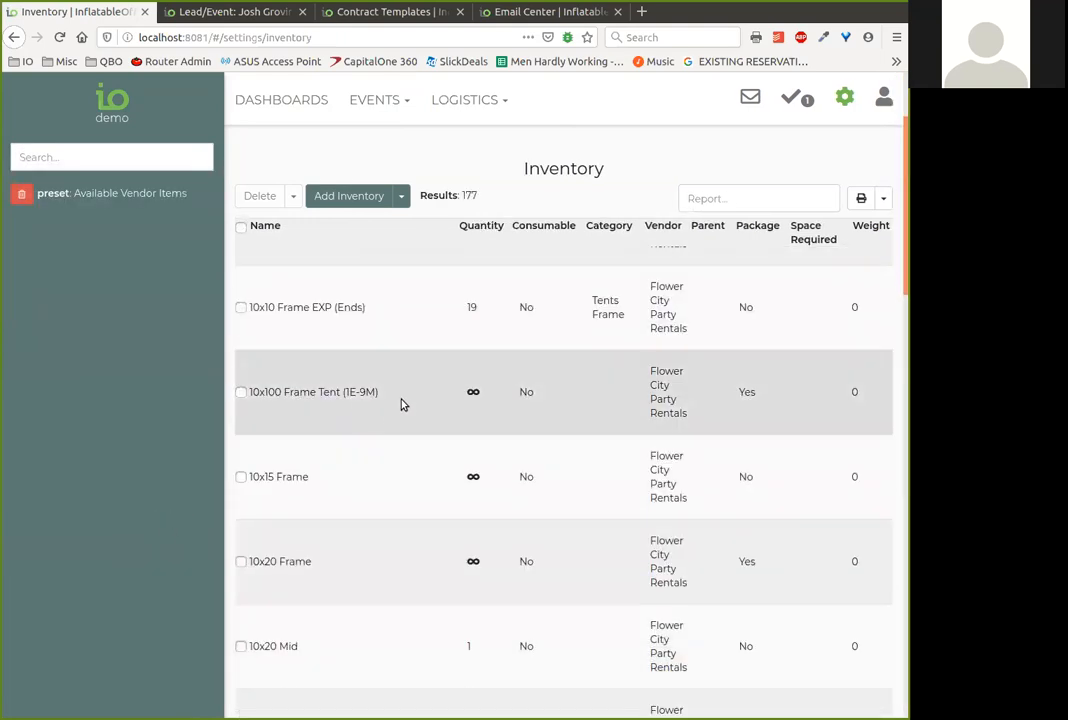
pyautogui.scroll(3, 365, 385)
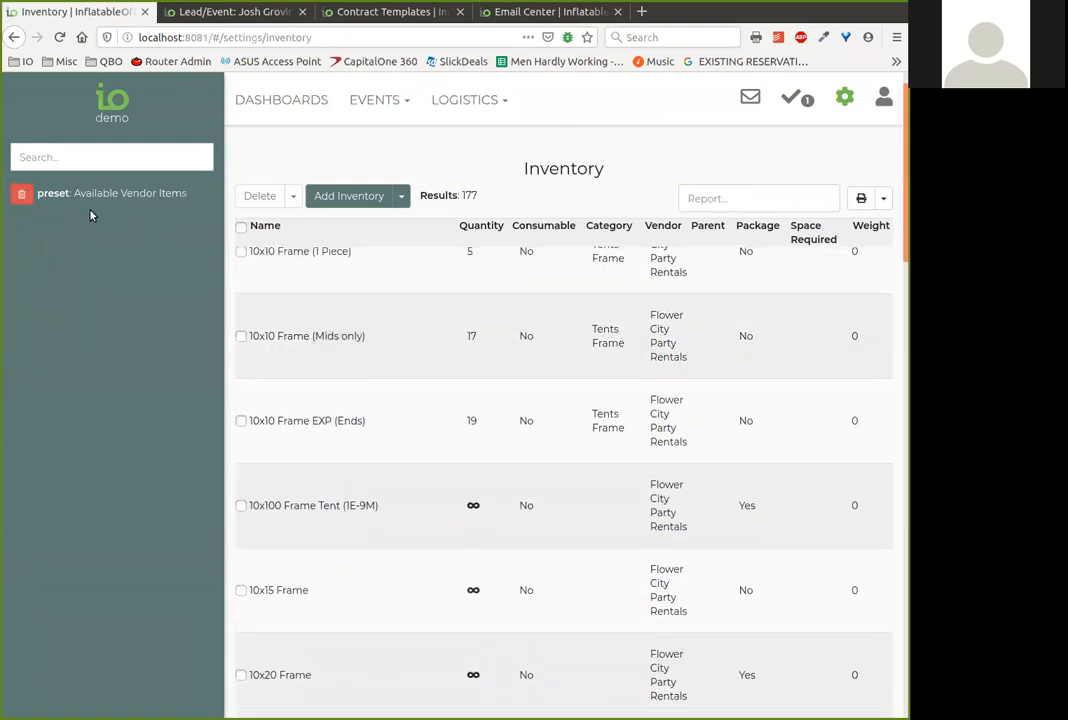
# Step: Clear the Available Vendor Items preset and try a vendor item from Big Rentals LLC's 18-ft (12x9 Viewable) Backyard Movie Screen, closing it unsaved
pyautogui.click(21, 193)
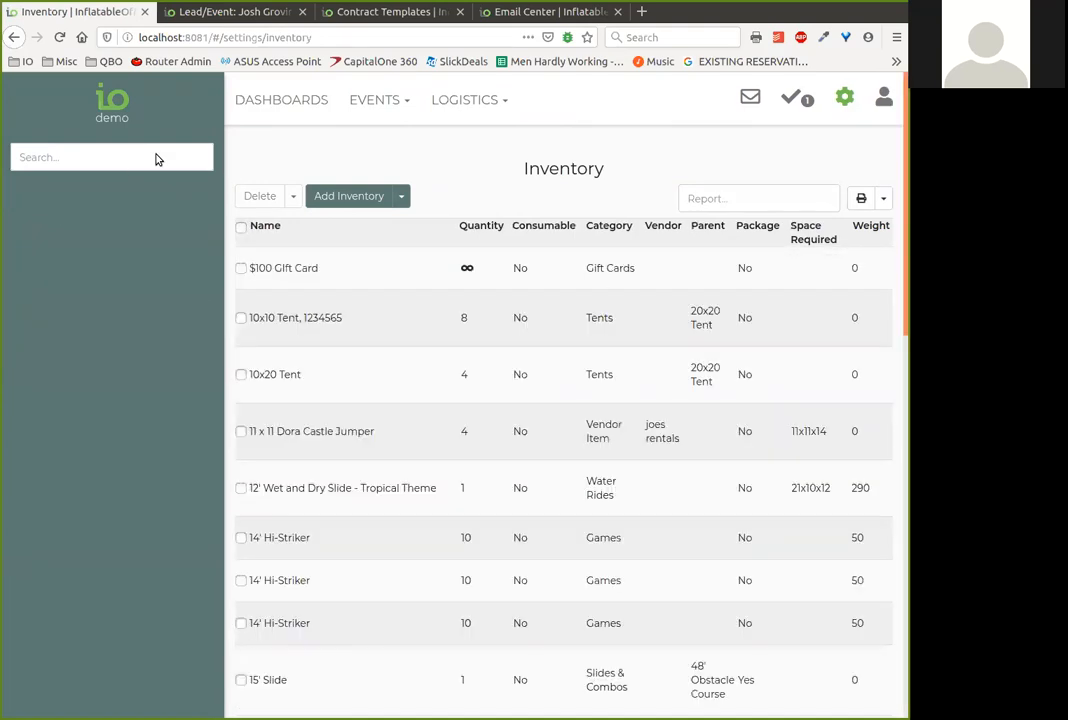
pyautogui.click(403, 200)
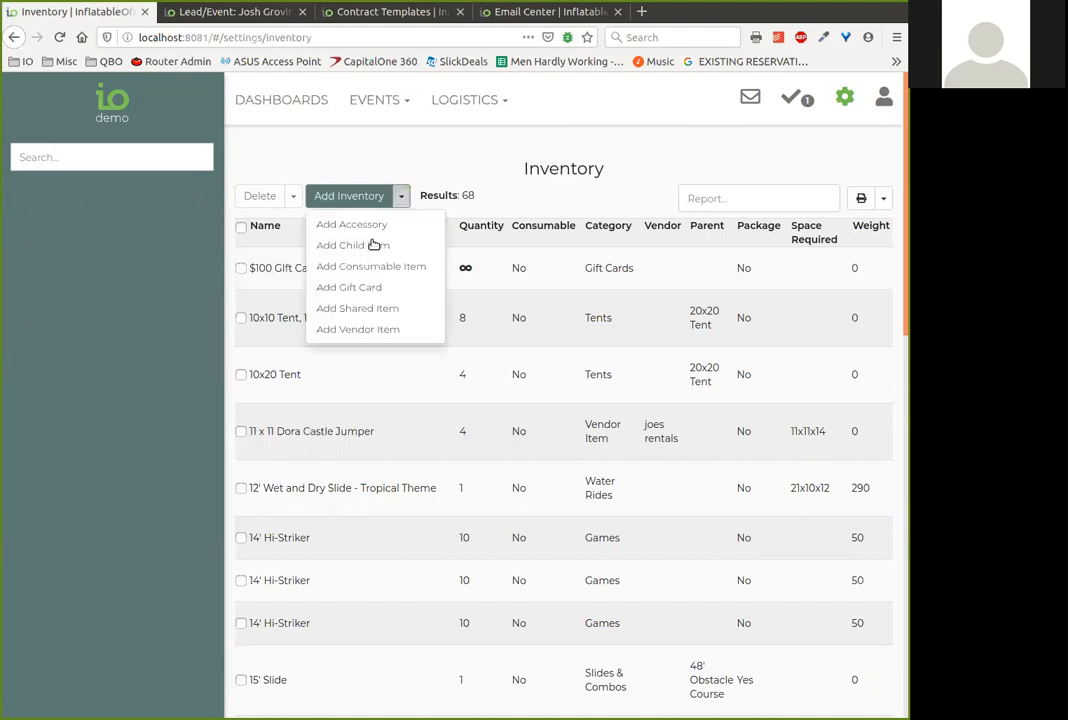
pyautogui.click(380, 331)
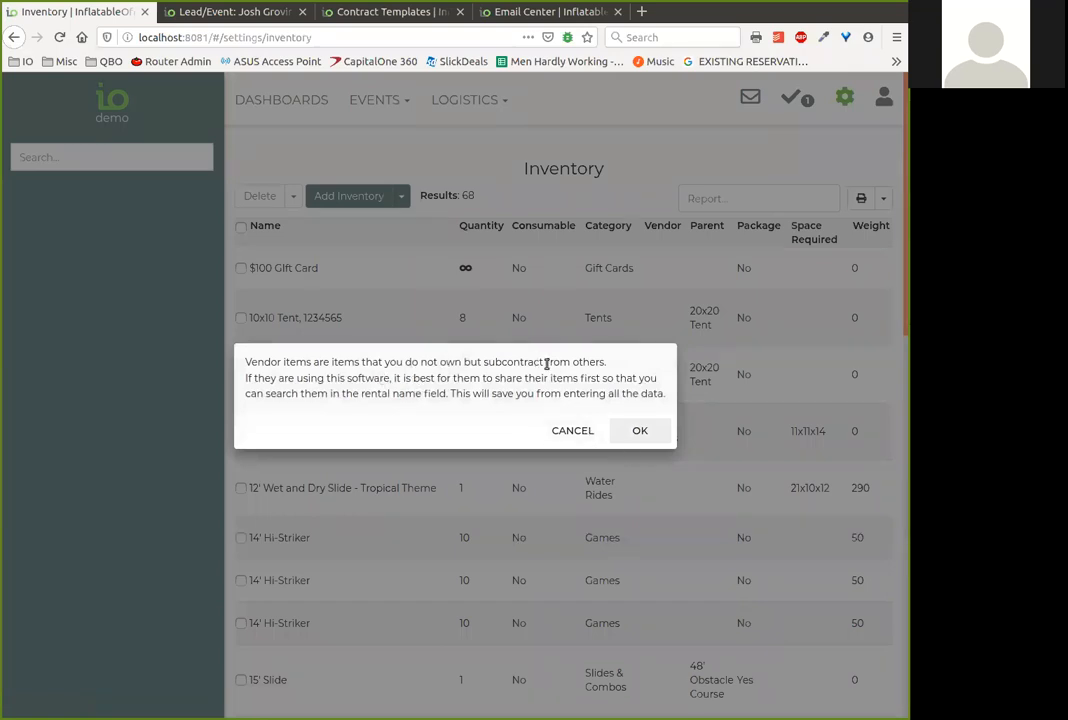
pyautogui.click(640, 431)
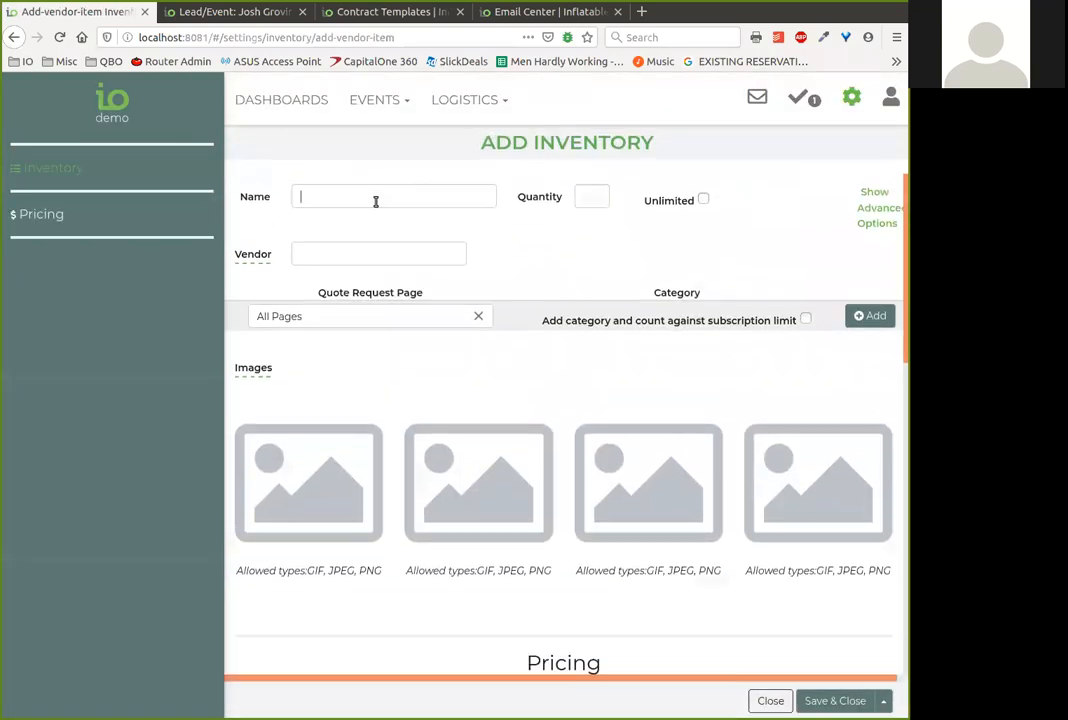
pyautogui.write('movie')
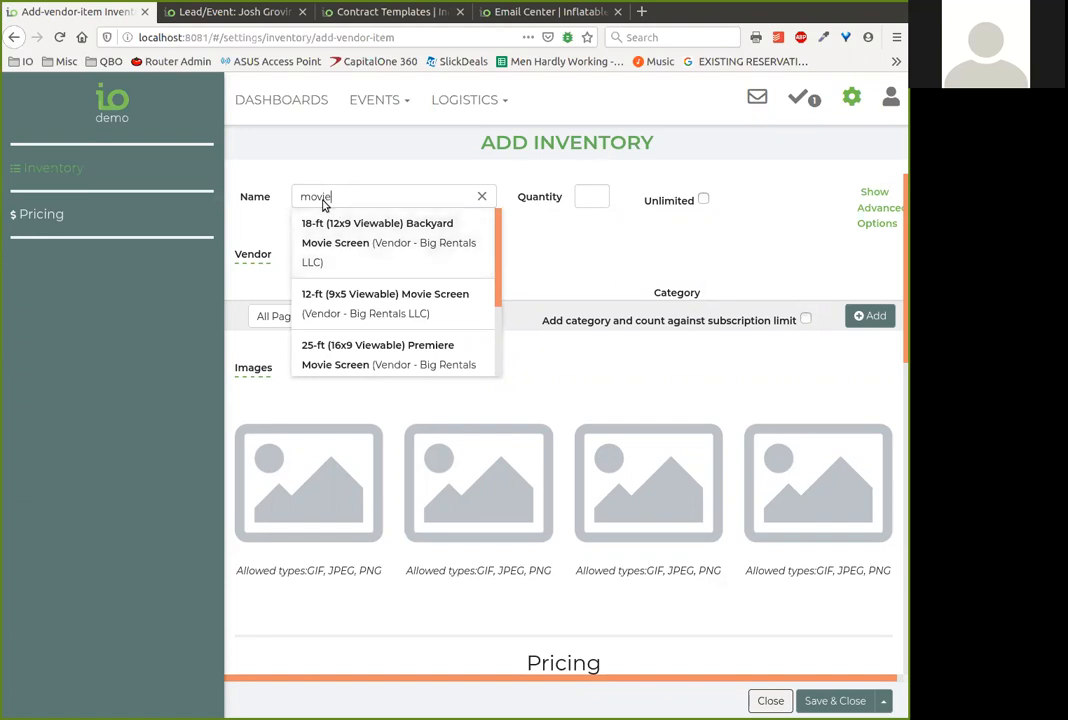
pyautogui.click(390, 249)
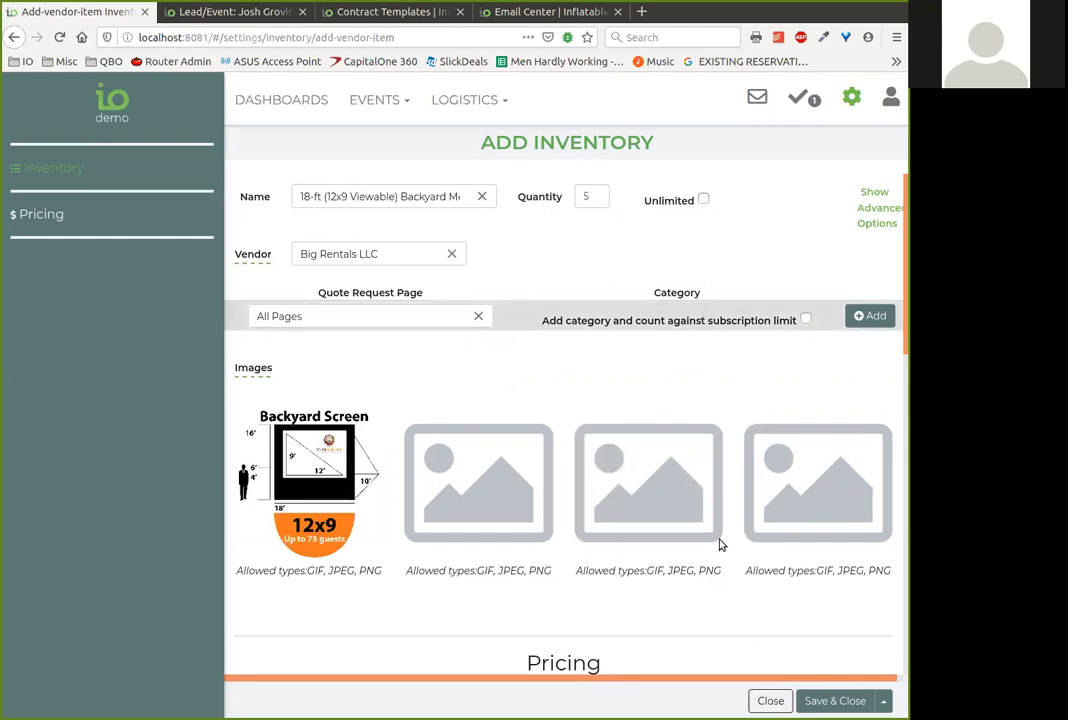
pyautogui.click(766, 700)
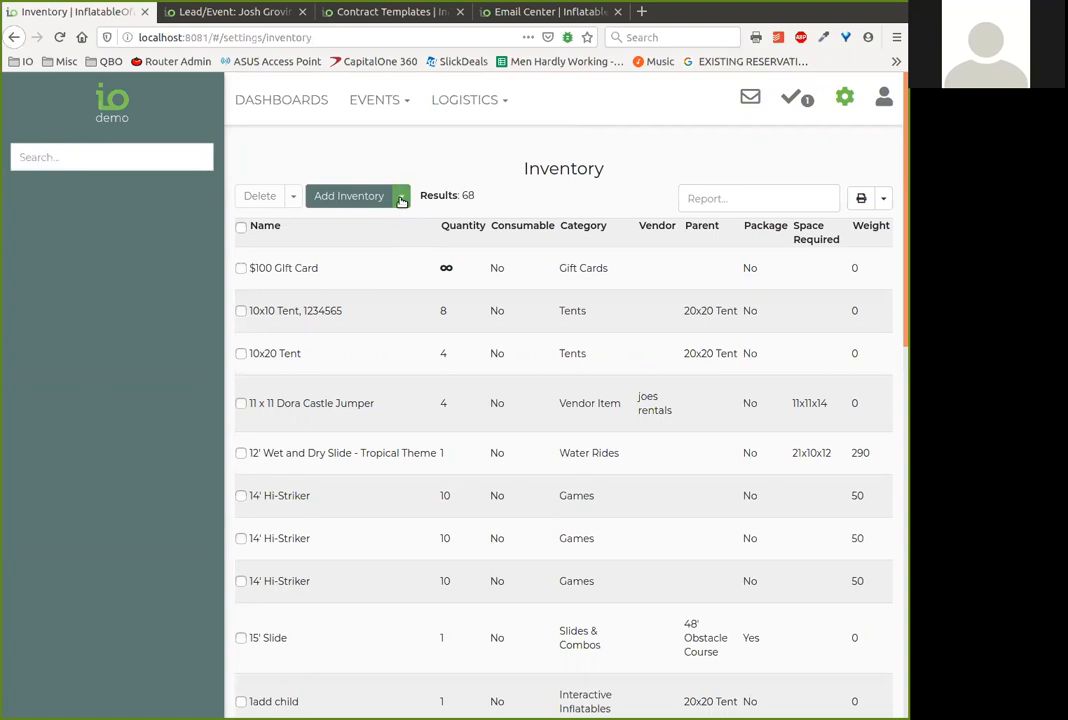
# Step: Search the standard new-inventory form's name suggestions for "movie" to look for Big Rentals LLC's screens, and close the form unsaved
pyautogui.click(362, 198)
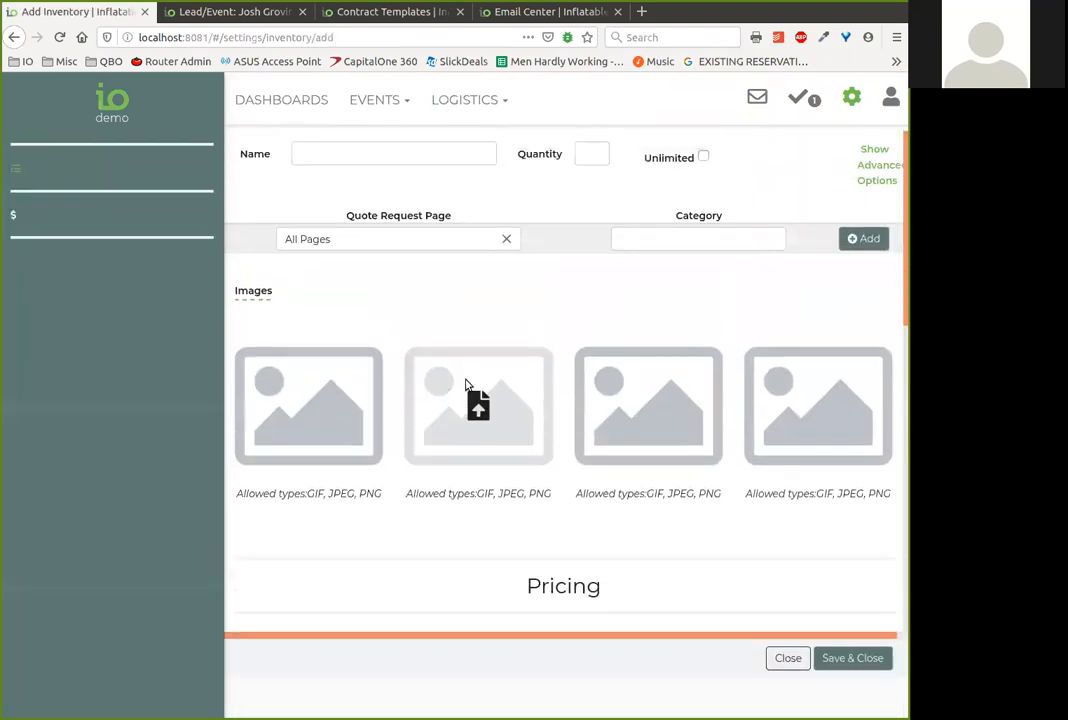
pyautogui.write('movie')
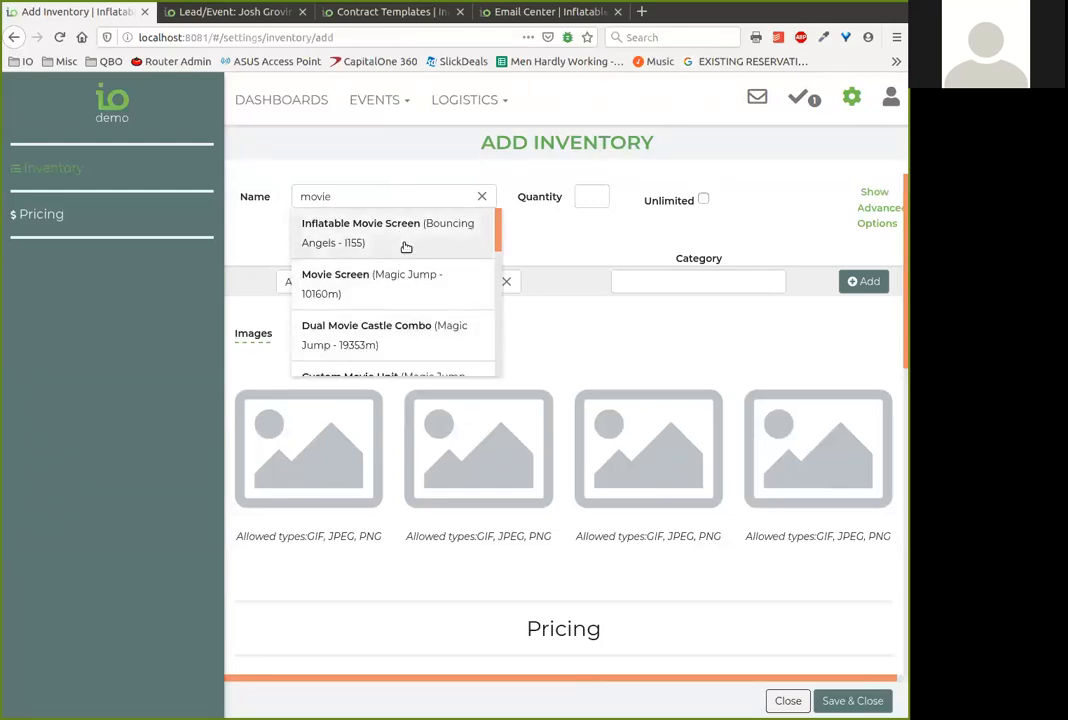
pyautogui.scroll(-2, 401, 246)
pyautogui.scroll(-5, 400, 253)
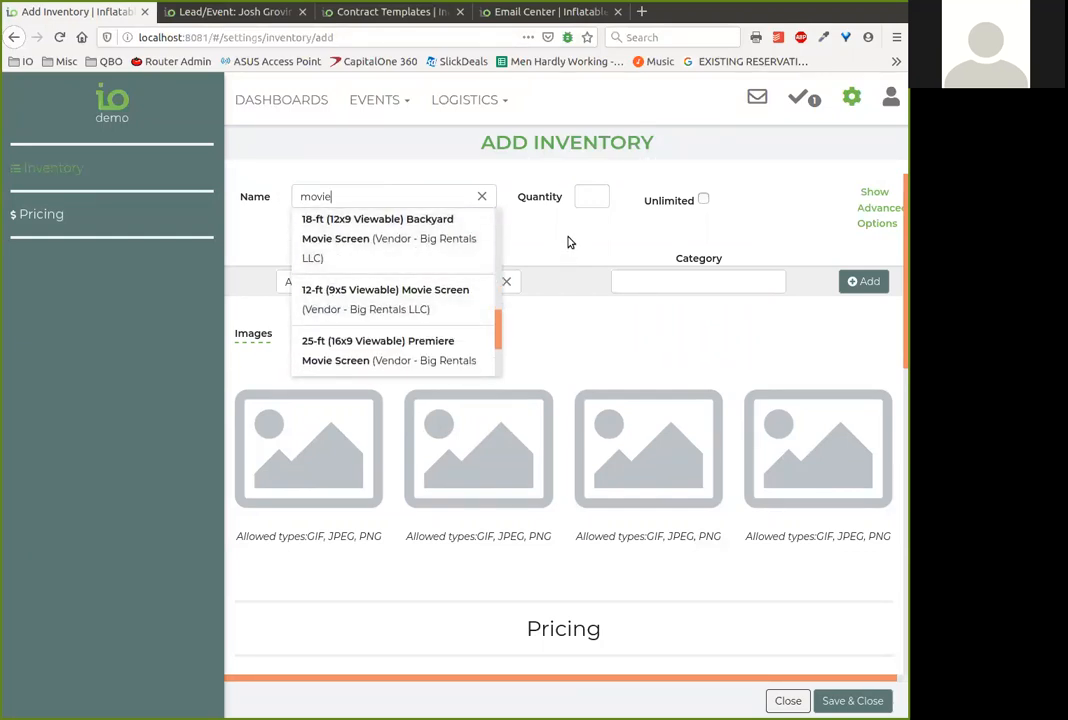
pyautogui.click(566, 252)
pyautogui.click(787, 701)
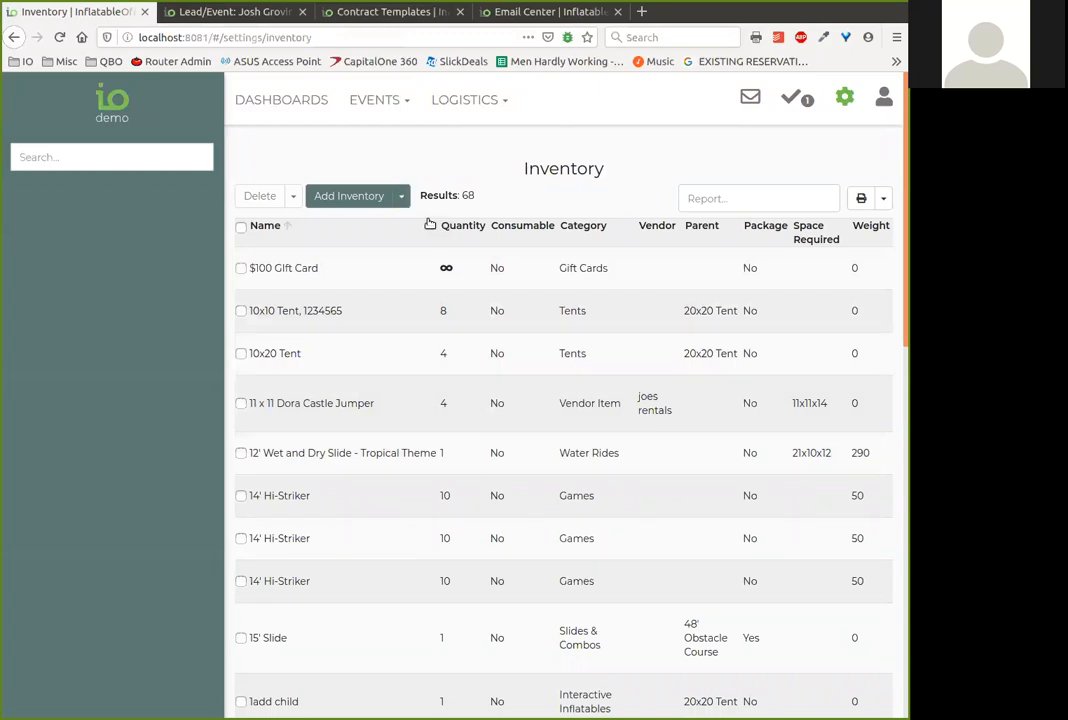
# Step: Start a new vendor item and fill it from Big Rentals LLC's shared 18-ft (12x9 Viewable) Backyard Movie Screen
pyautogui.click(403, 200)
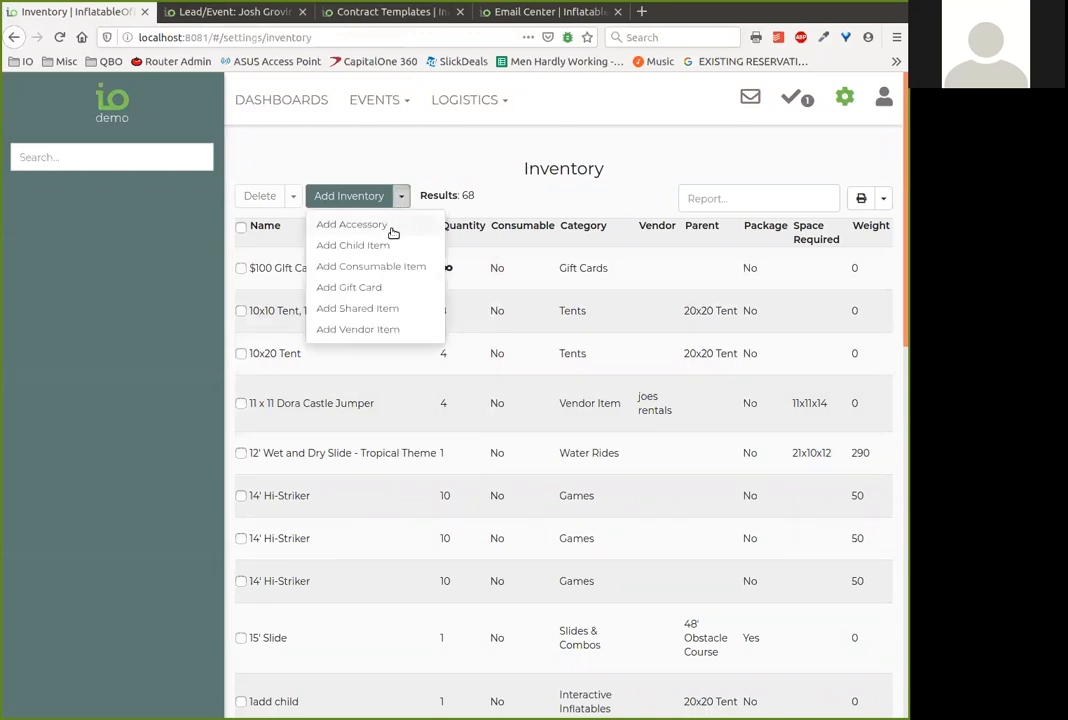
pyautogui.click(370, 330)
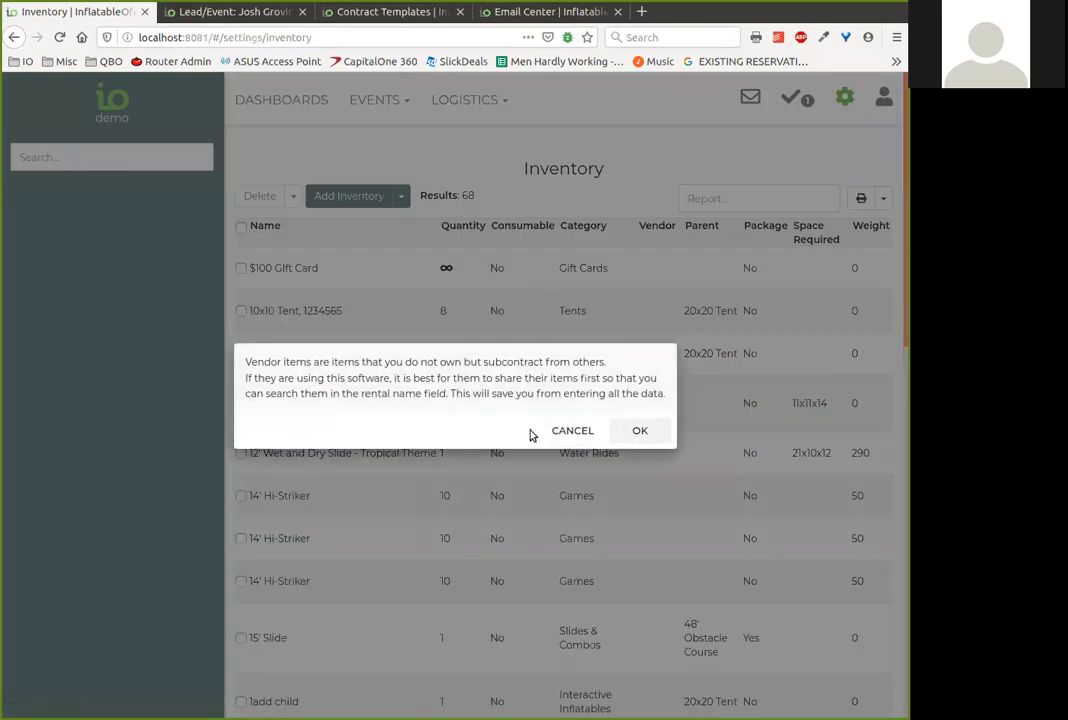
pyautogui.click(639, 431)
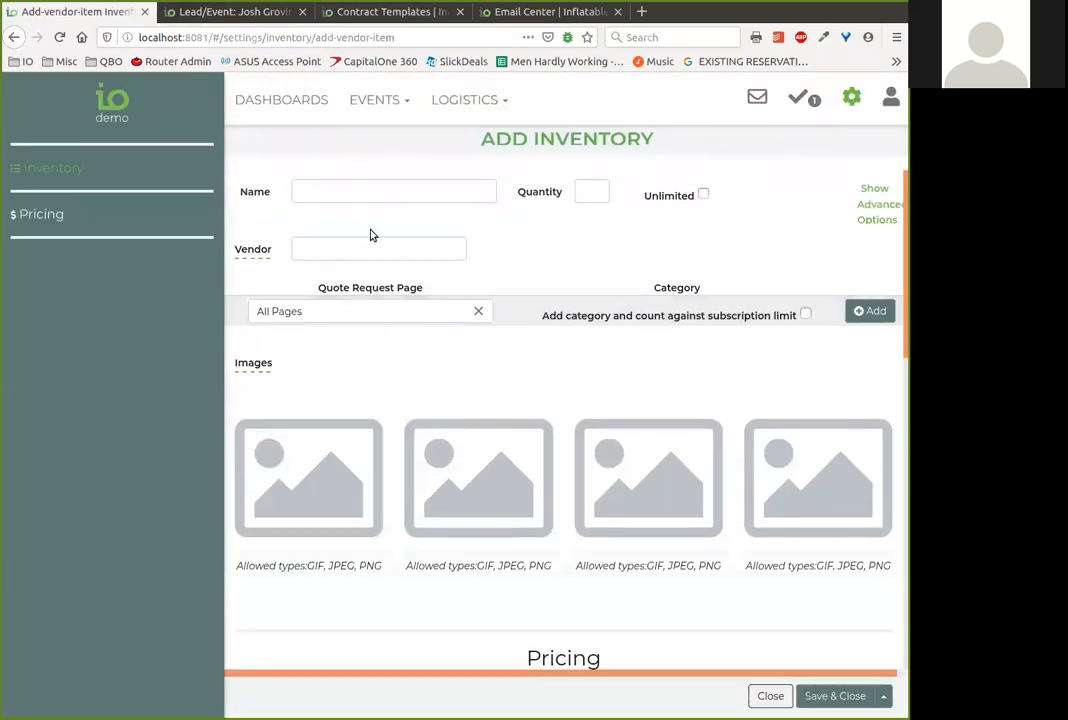
pyautogui.write('movie')
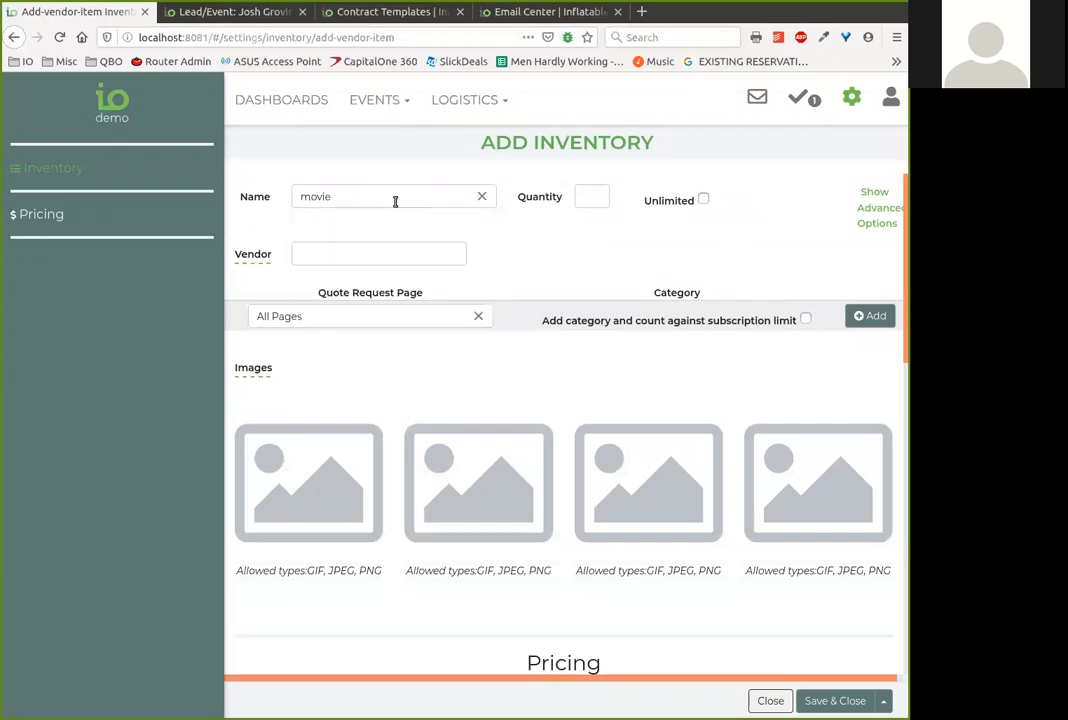
pyautogui.click(390, 232)
# Step: Add the All Pages quote request page without a category to the vendor item and save it
pyautogui.click(822, 700)
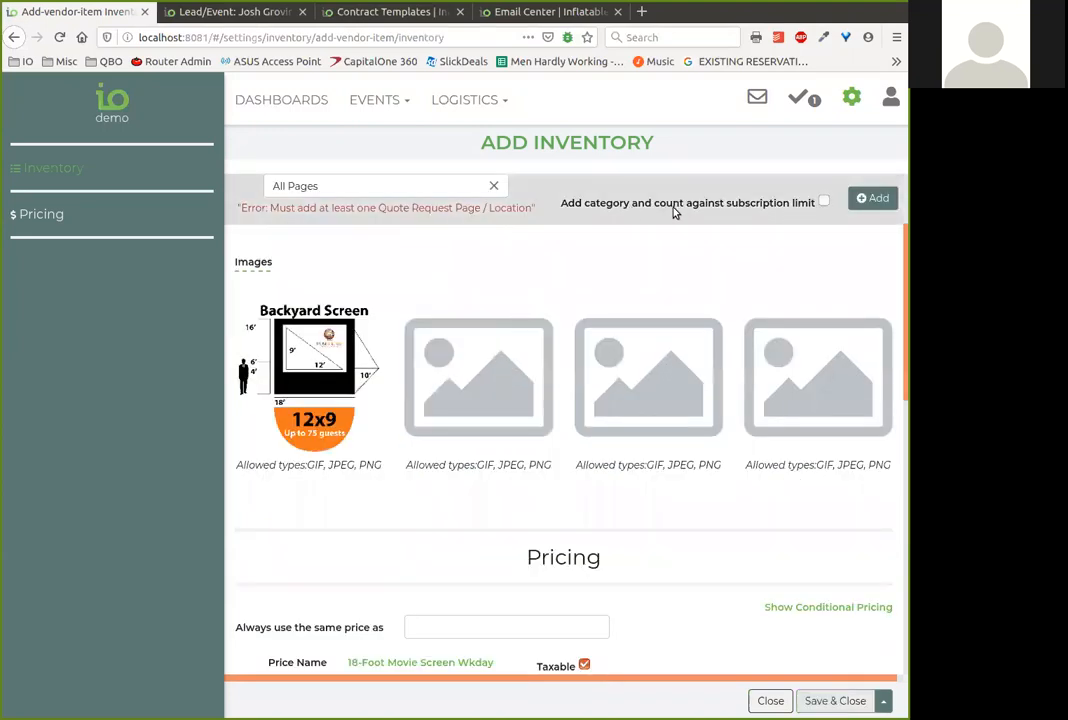
pyautogui.scroll(2, 541, 382)
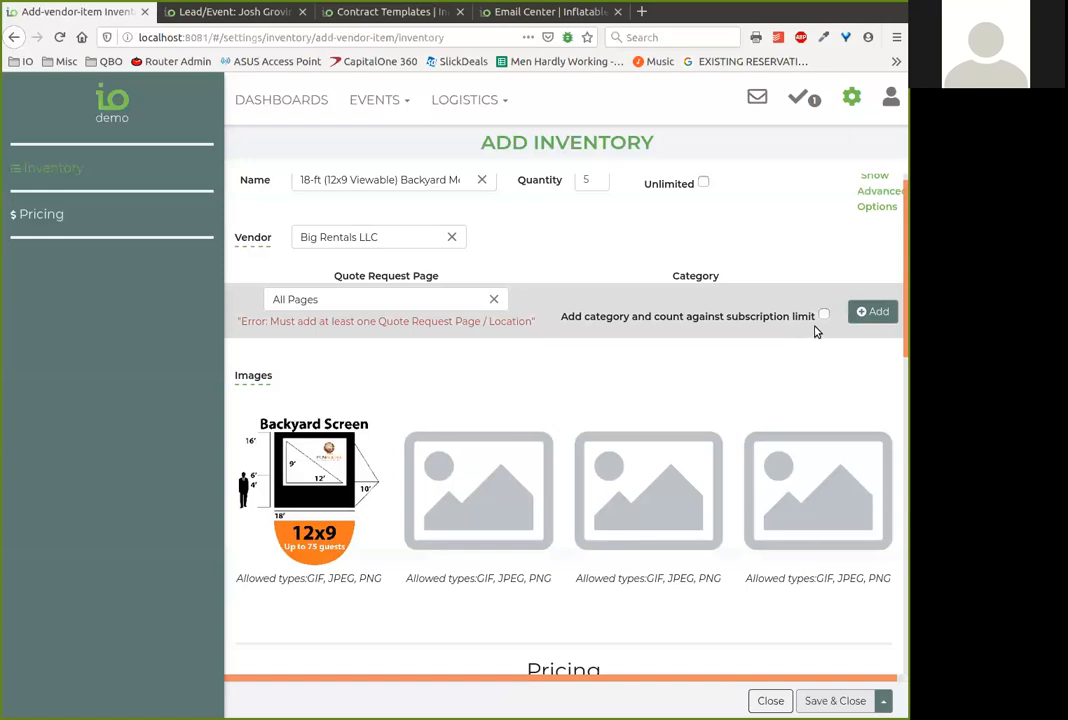
pyautogui.click(868, 314)
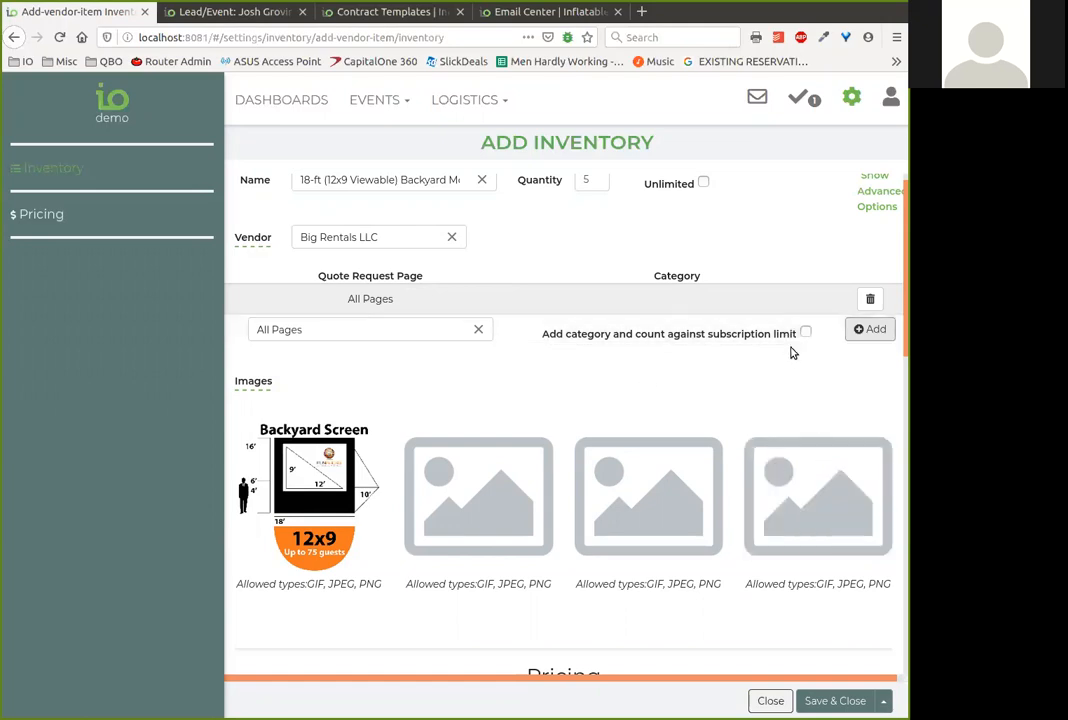
pyautogui.click(829, 703)
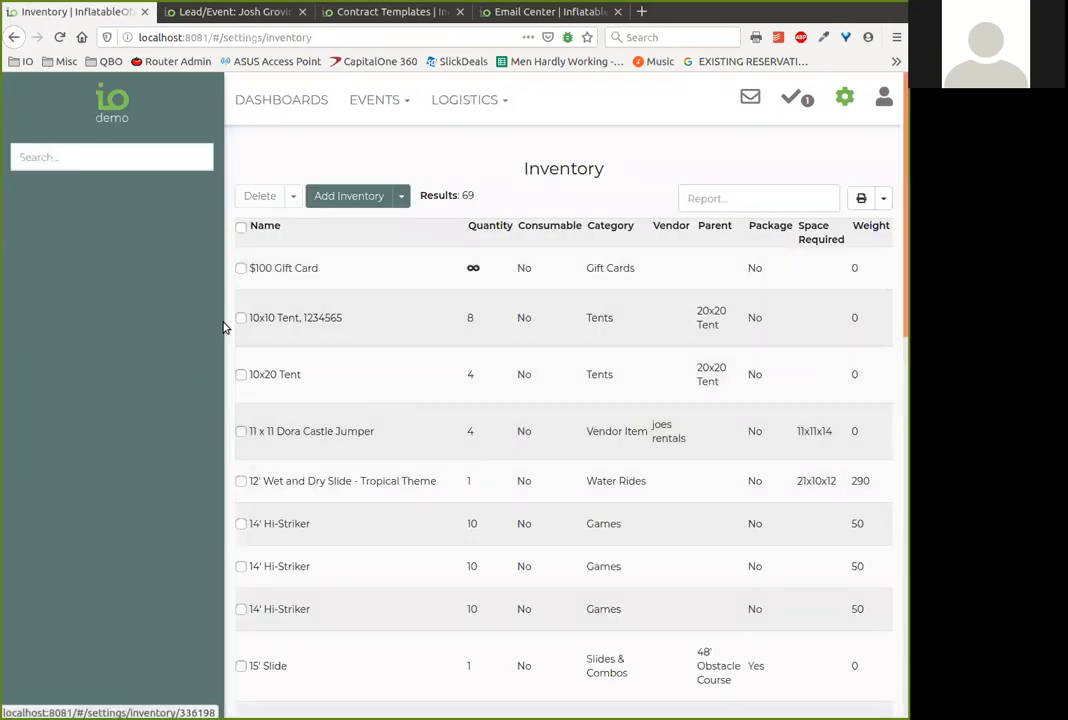
# Step: In the 04/30/2019 event, search the items for "movie" and add the 18-ft (12x9 Viewable) Backyard Movie Screen
pyautogui.click(205, 12)
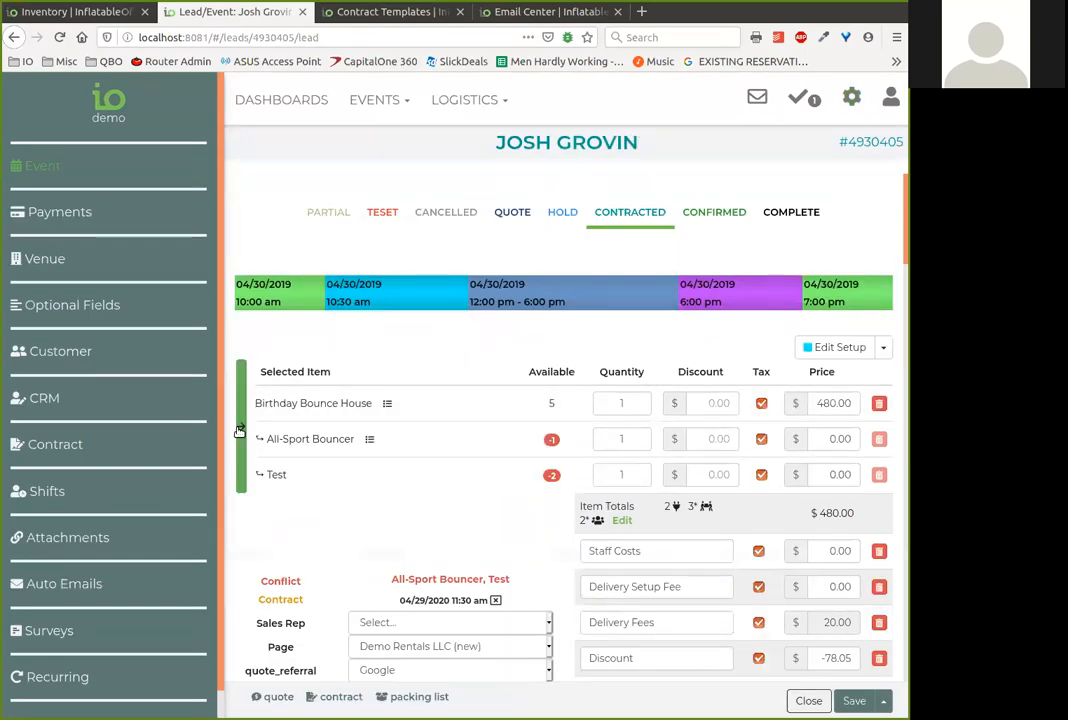
pyautogui.click(241, 426)
pyautogui.click(268, 371)
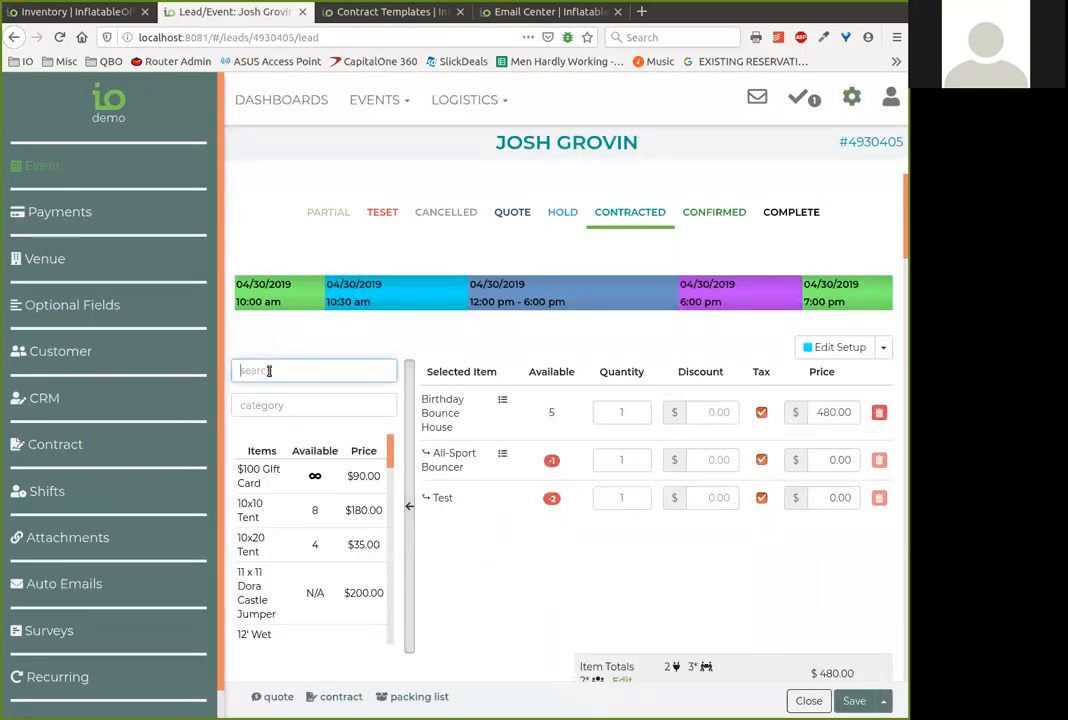
pyautogui.write('movie')
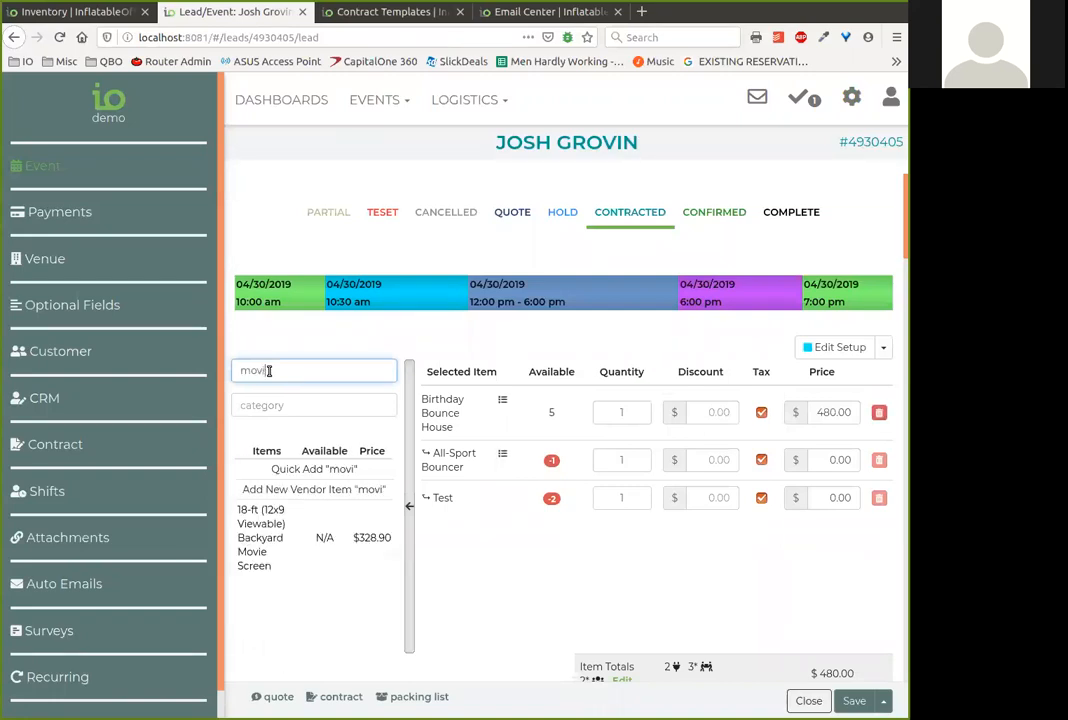
pyautogui.click(322, 540)
pyautogui.scroll(-3, 637, 584)
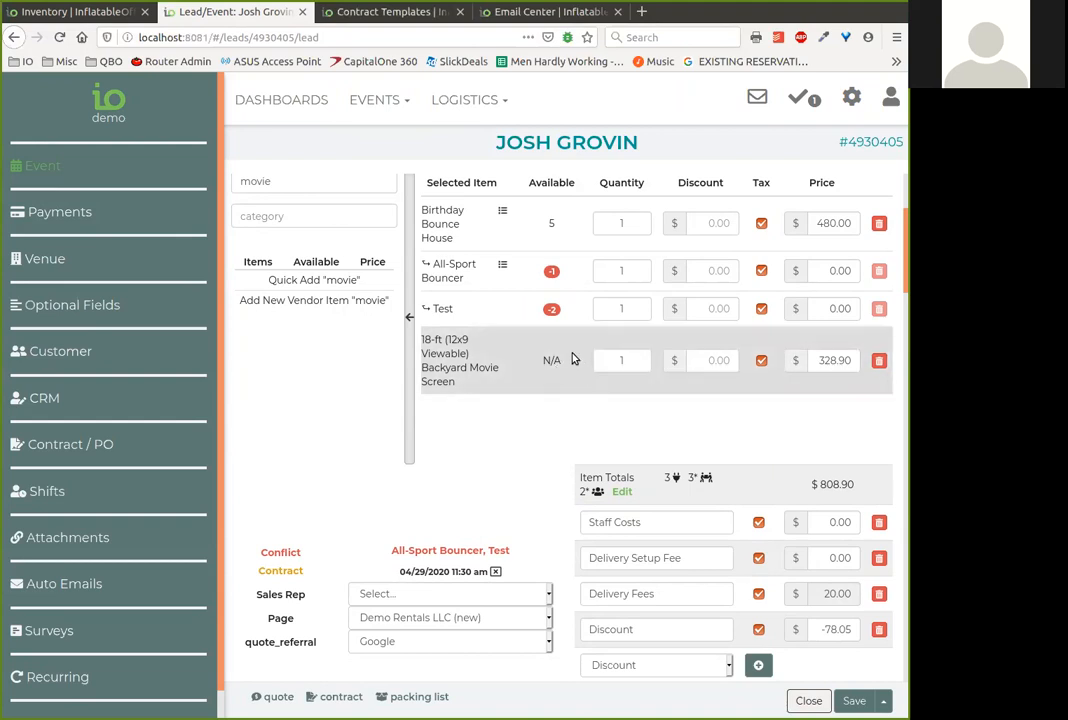
# Step: Expand the movie screen's line in the event to show its contract section link, and save the event
pyautogui.click(482, 364)
pyautogui.scroll(-3, 610, 393)
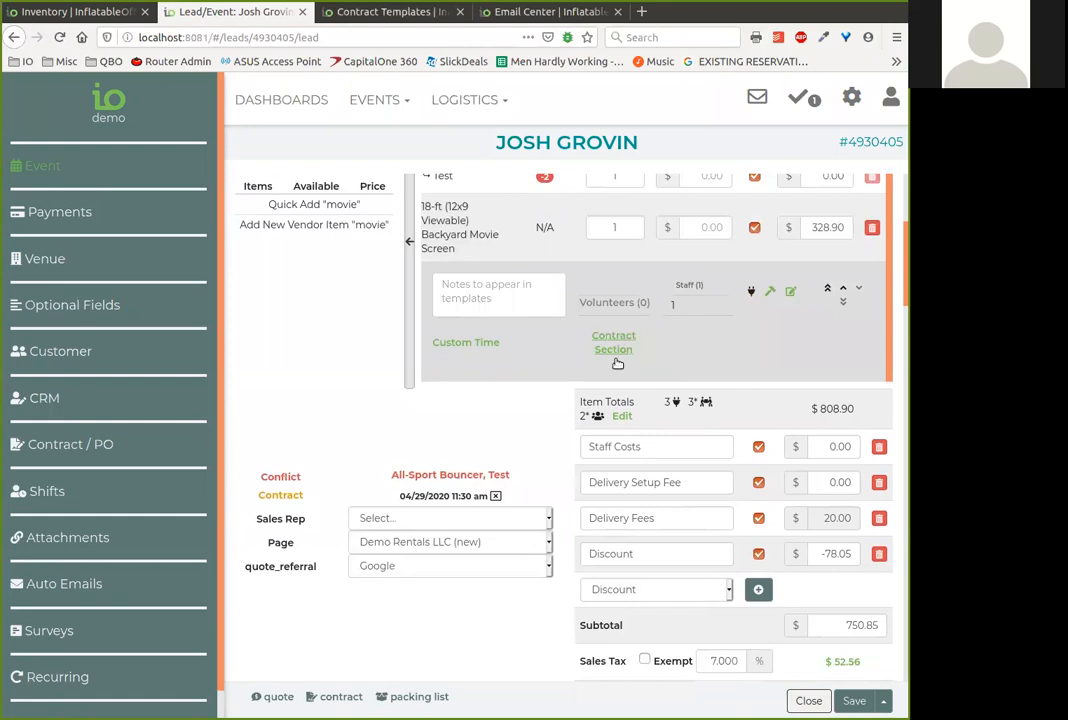
pyautogui.scroll(1, 584, 253)
pyautogui.scroll(-1, 590, 265)
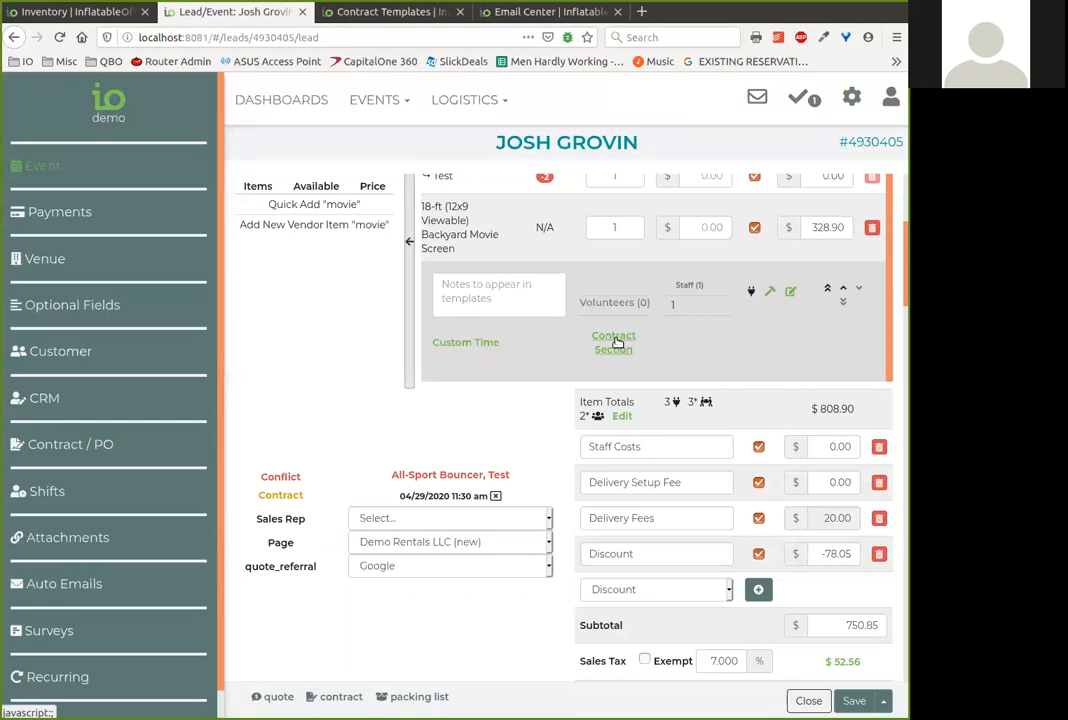
pyautogui.click(851, 699)
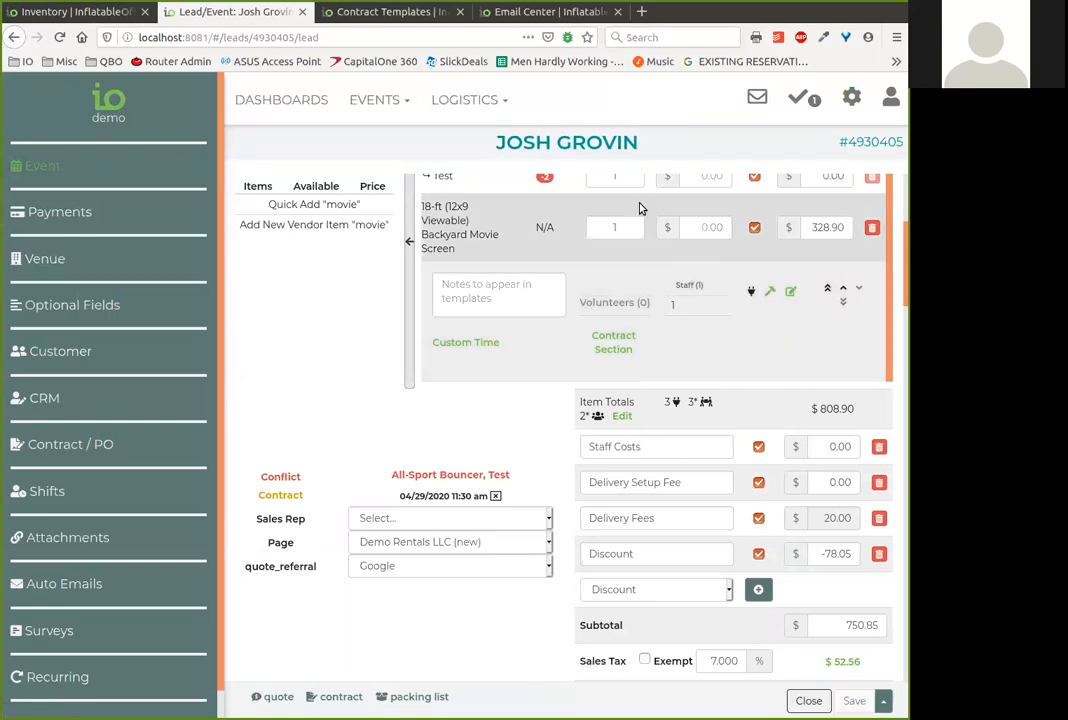
# Step: Go to the event's Contract / PO section and choose the PO - original template as the contract
pyautogui.click(614, 341)
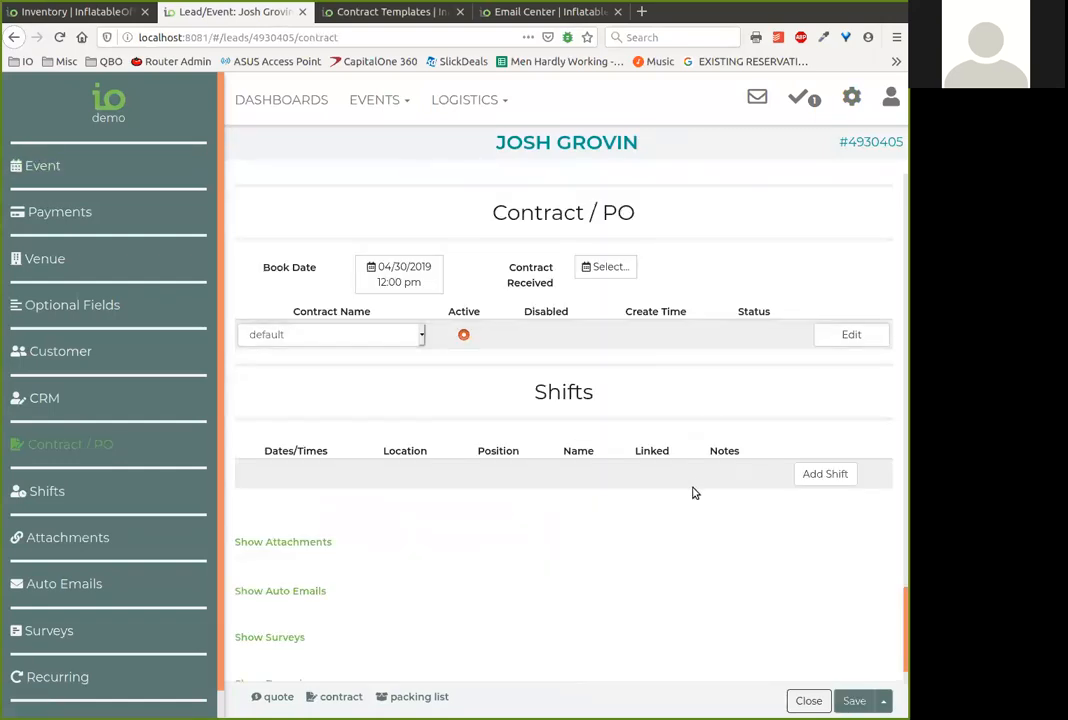
pyautogui.click(406, 339)
pyautogui.click(388, 338)
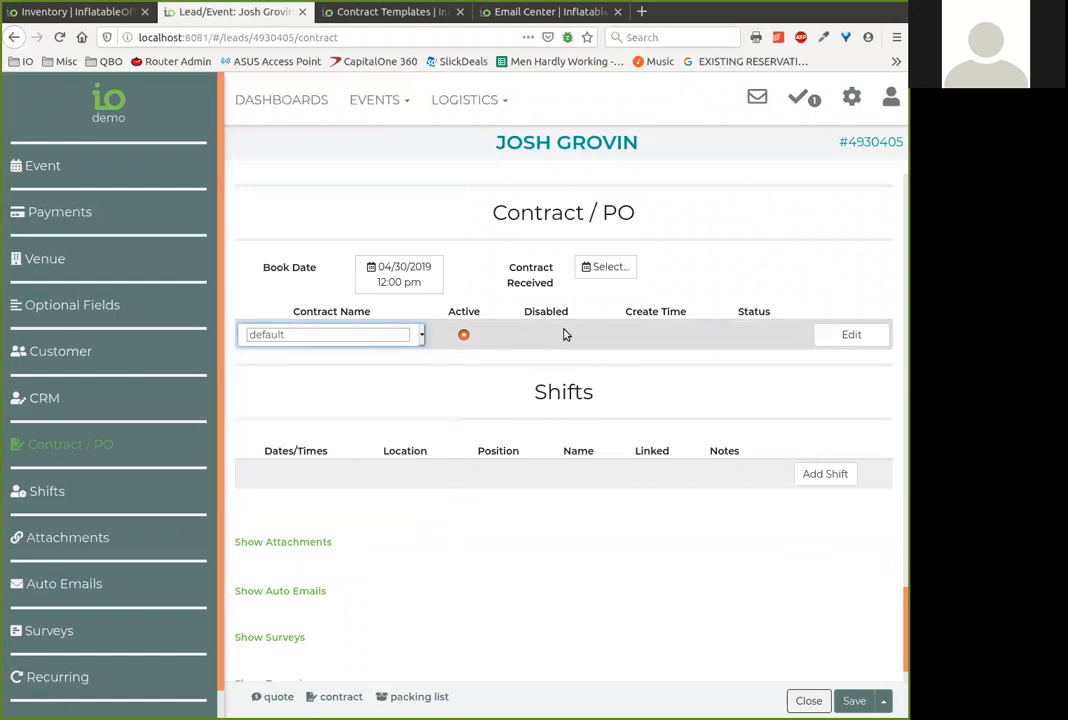
pyautogui.click(362, 338)
pyautogui.click(303, 442)
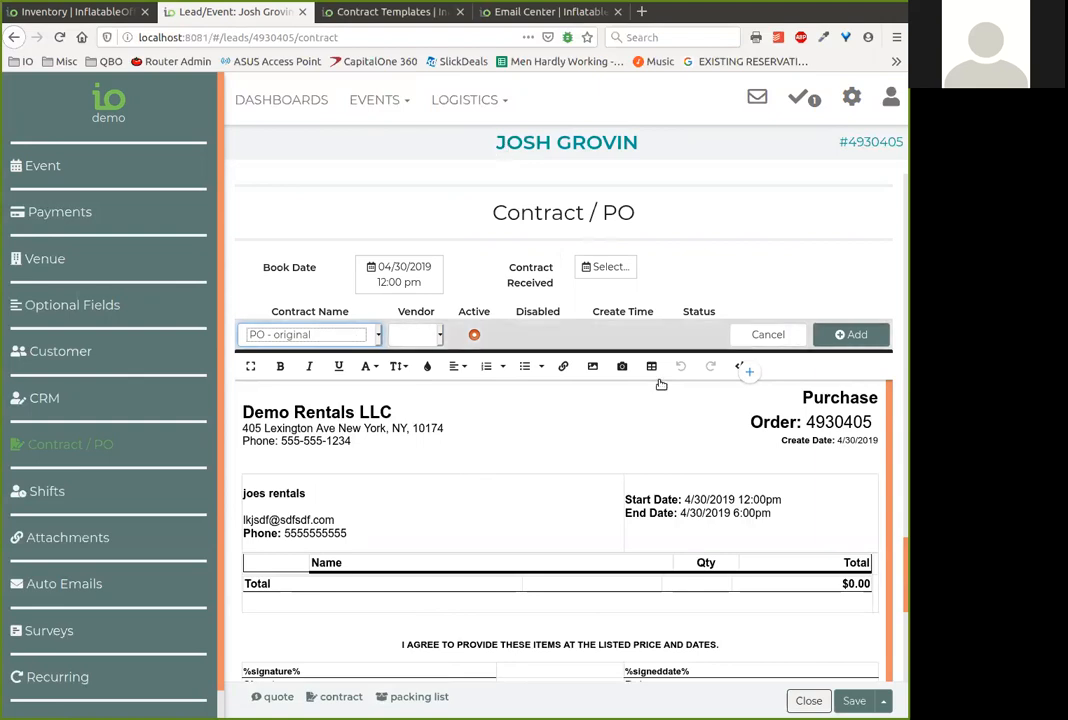
# Step: Examine the Vendor - New Quote email template in the Email Center and close it without changes
pyautogui.click(531, 12)
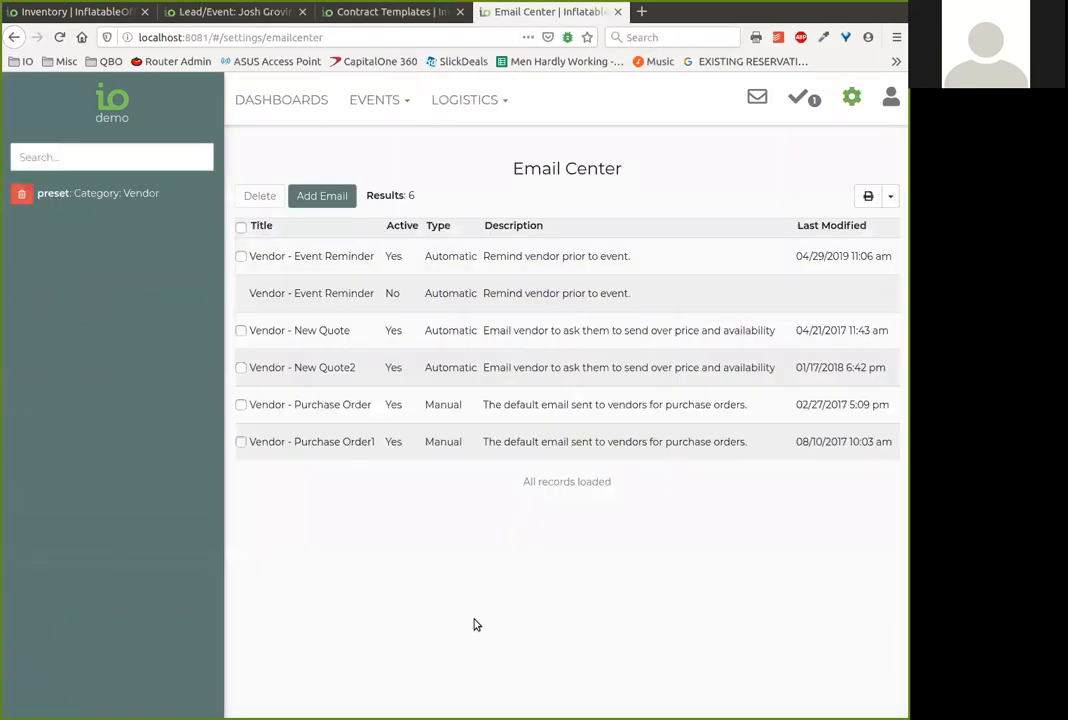
pyautogui.click(390, 337)
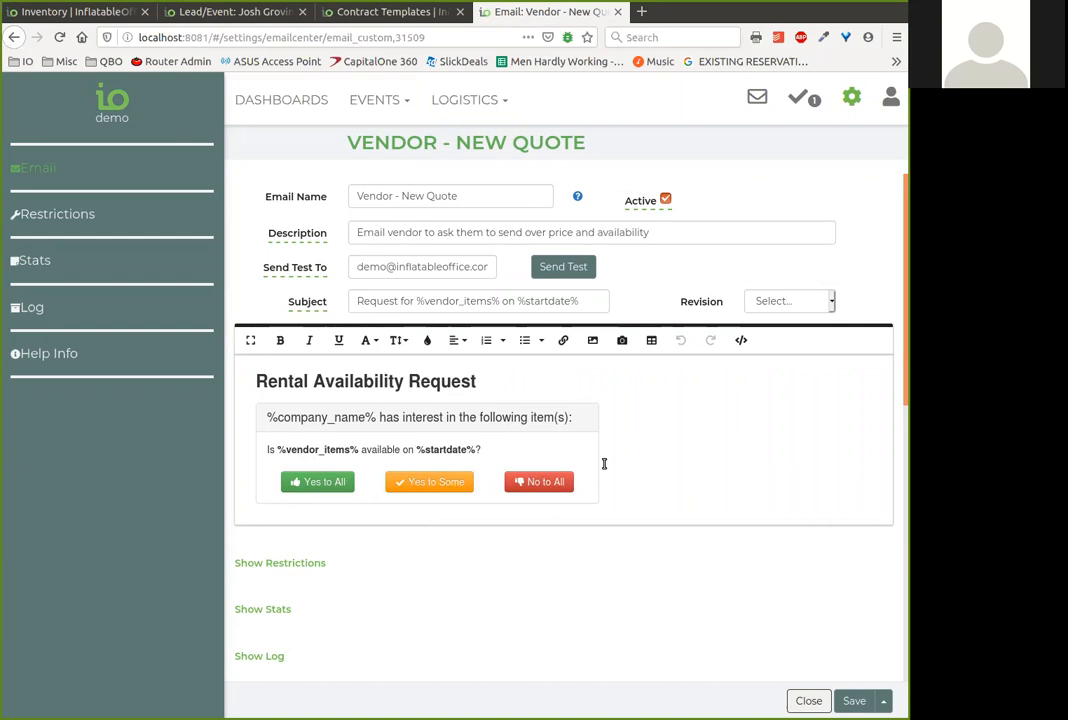
pyautogui.click(807, 703)
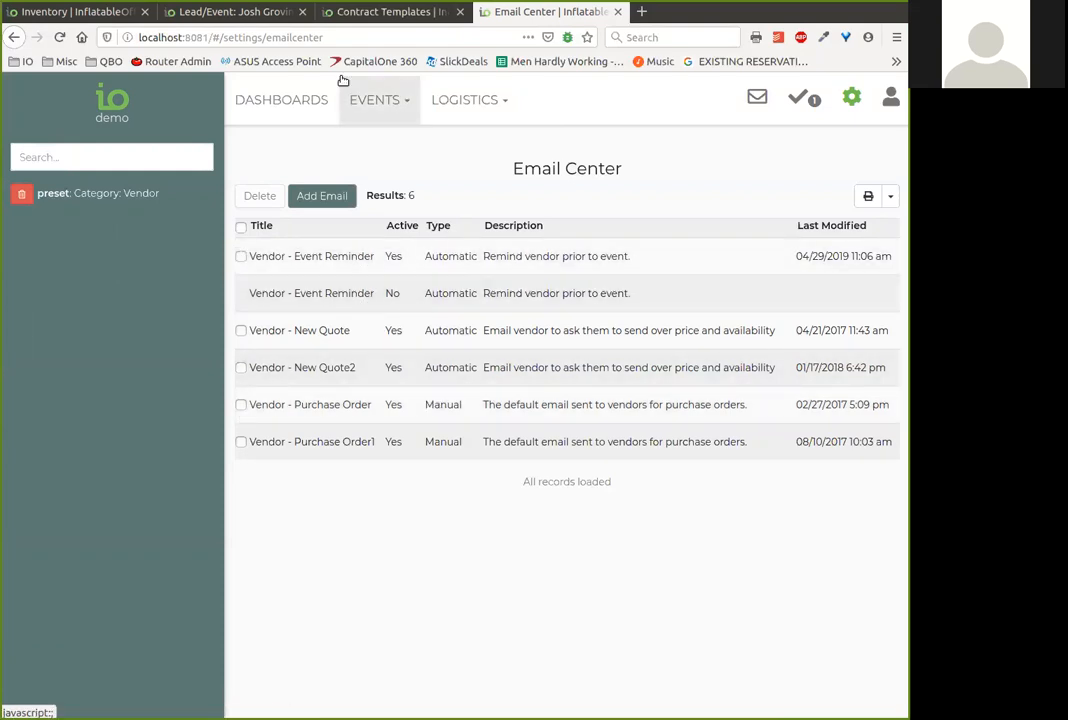
# Step: Review the event's PO - original purchase order layout and bring up the list of contract templates
pyautogui.click(257, 14)
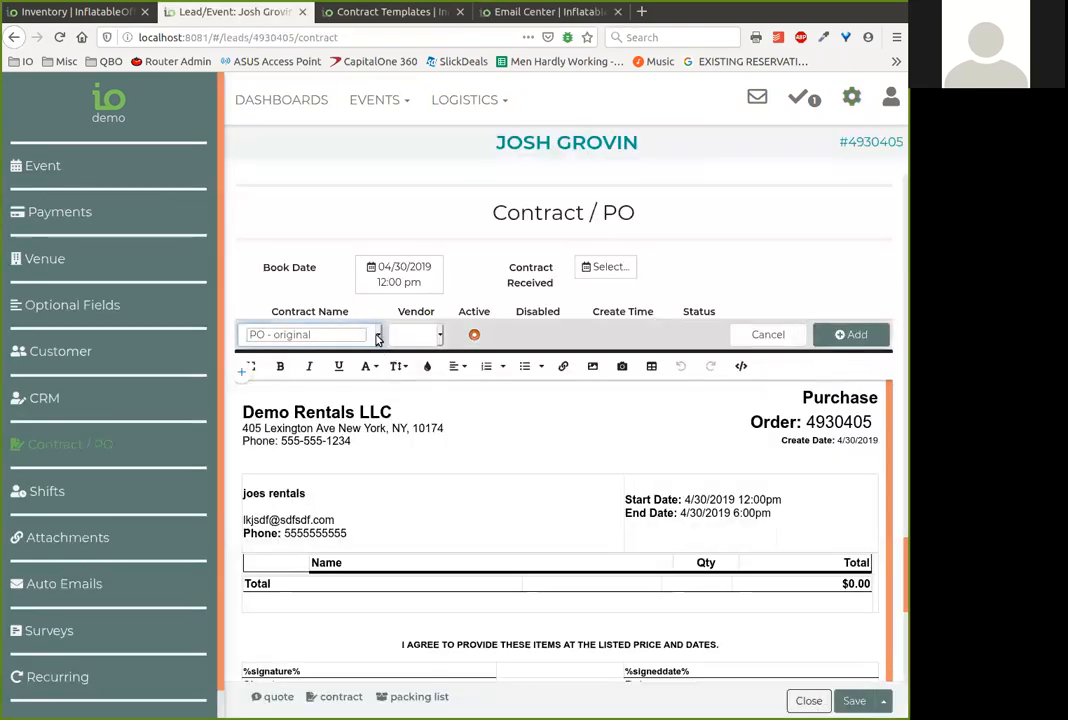
pyautogui.scroll(-1, 578, 482)
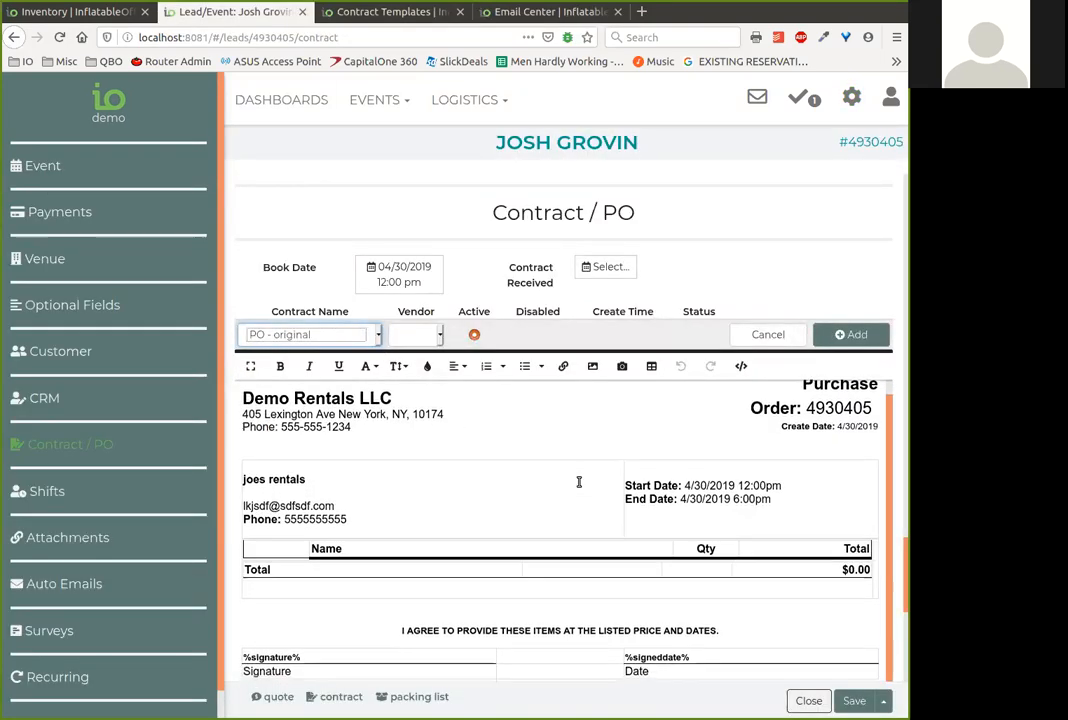
pyautogui.click(408, 12)
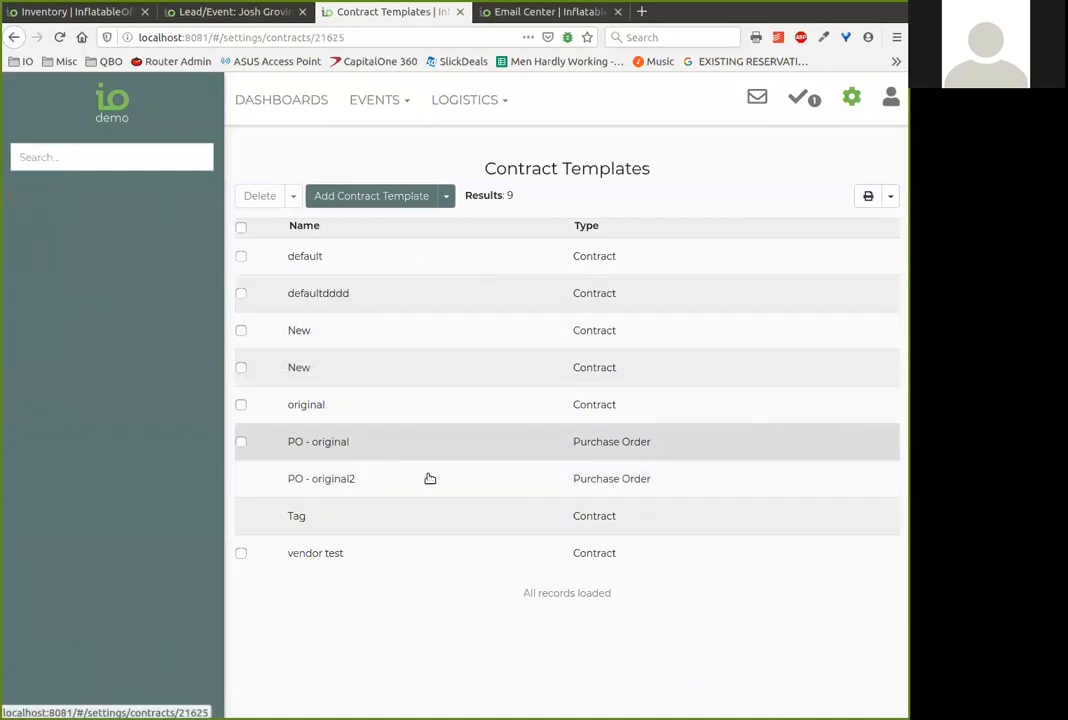
# Step: Examine the category and default setting of the PO - original contract template, and close it without changes
pyautogui.click(428, 441)
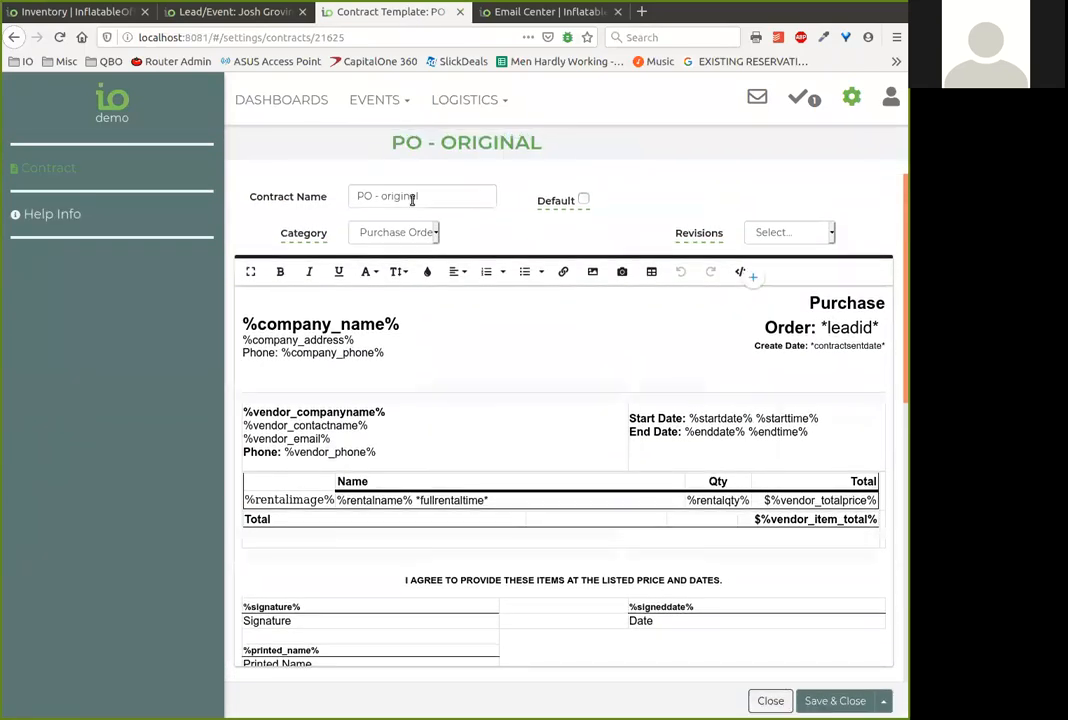
pyautogui.click(407, 238)
pyautogui.click(571, 224)
pyautogui.click(770, 700)
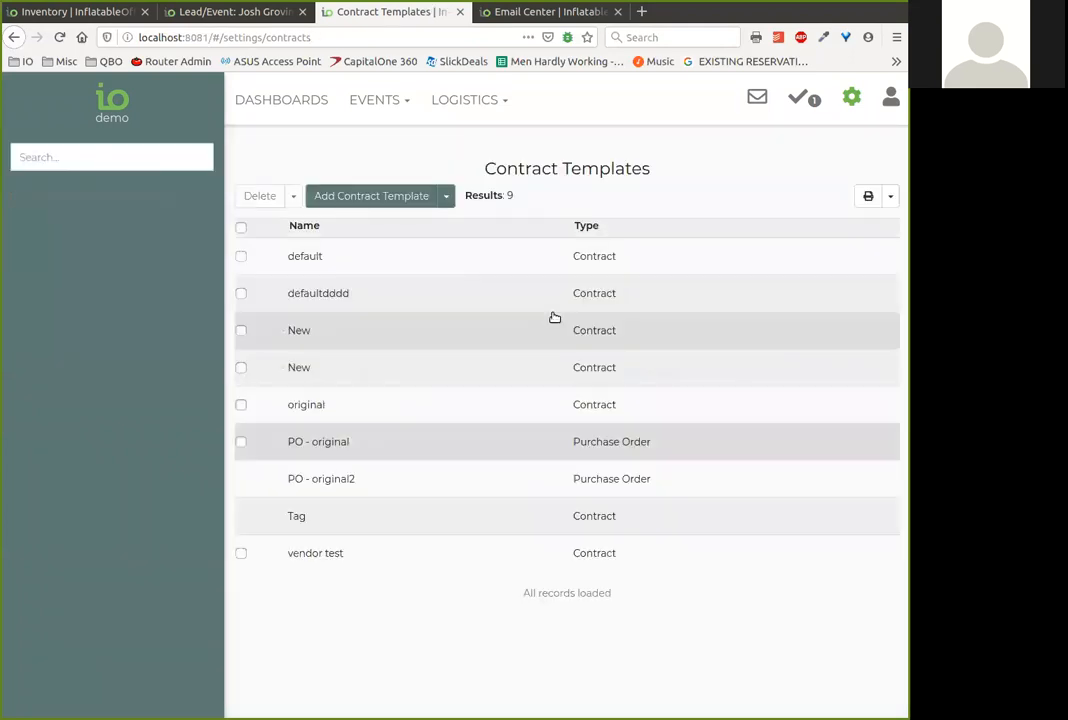
# Step: Close the event without saving the pending contract, refresh the Leads/Events list, and reopen the 04/30/2019 contracted event
pyautogui.click(245, 14)
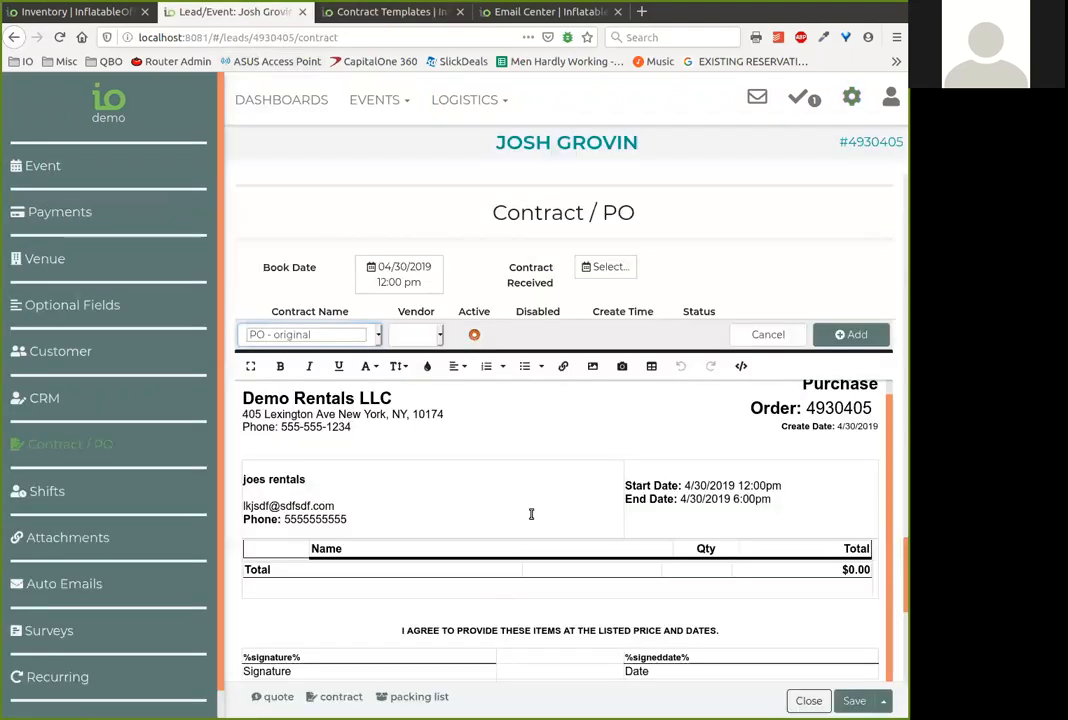
pyautogui.scroll(-1, 480, 400)
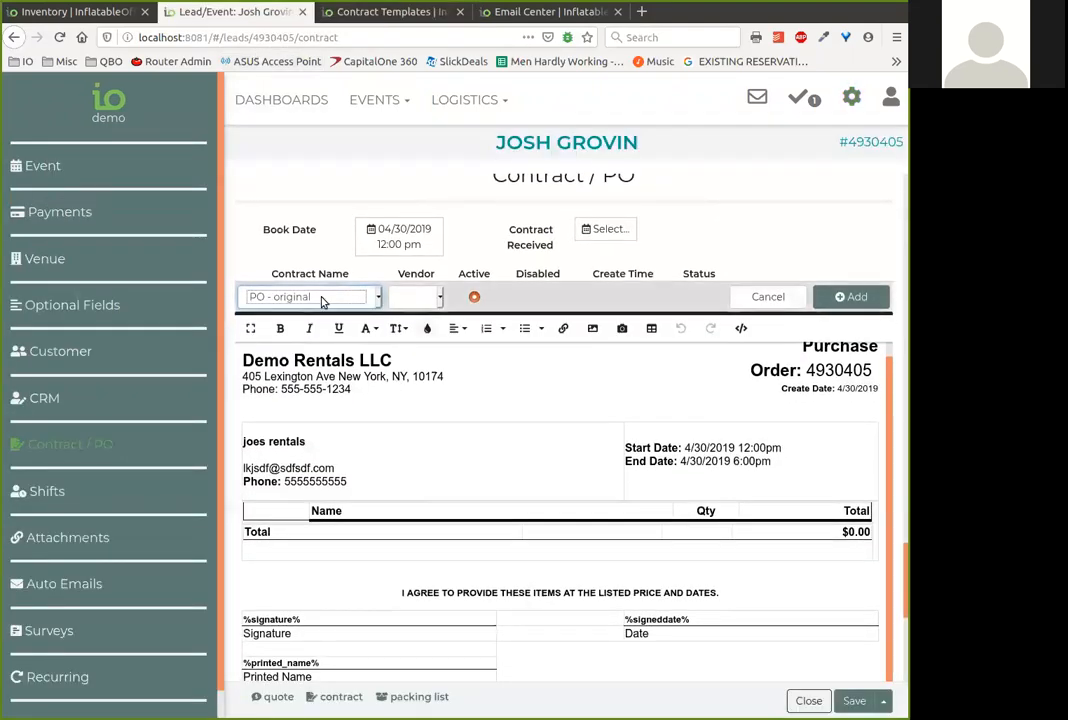
pyautogui.click(425, 302)
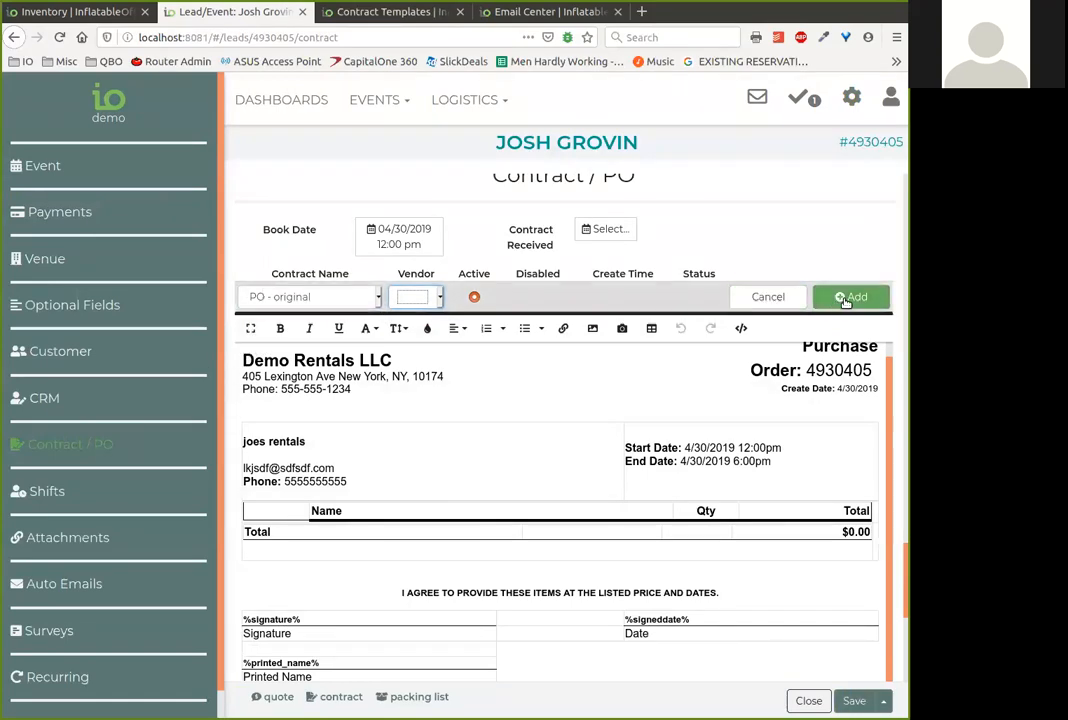
pyautogui.click(809, 700)
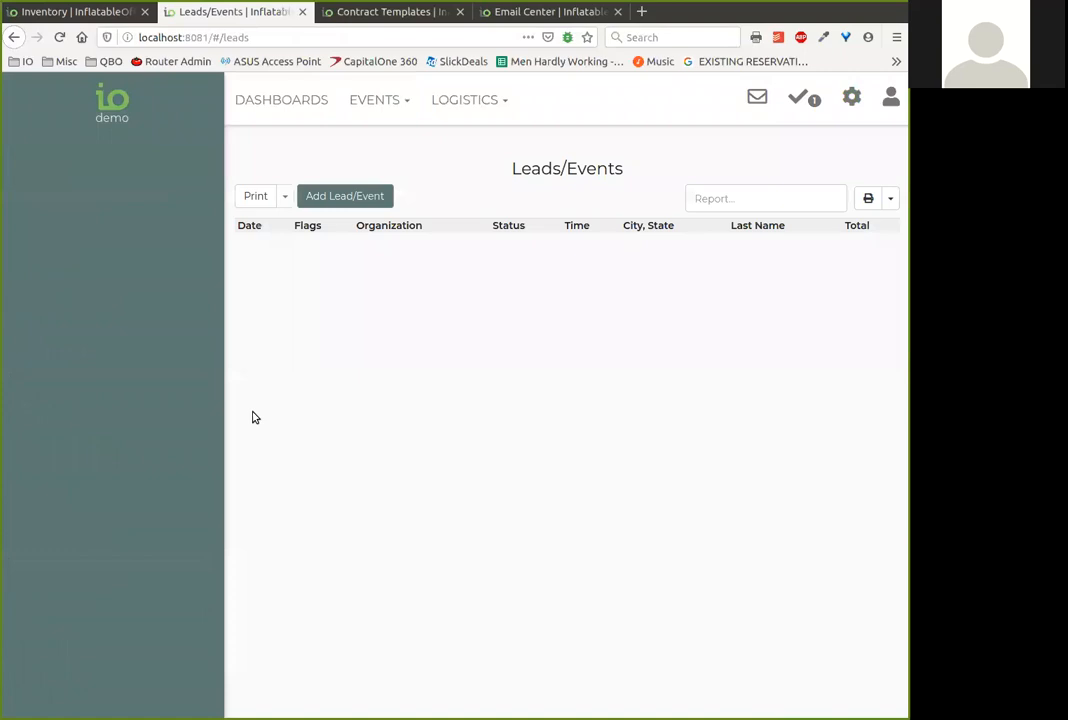
pyautogui.click(60, 37)
pyautogui.scroll(-2, 470, 265)
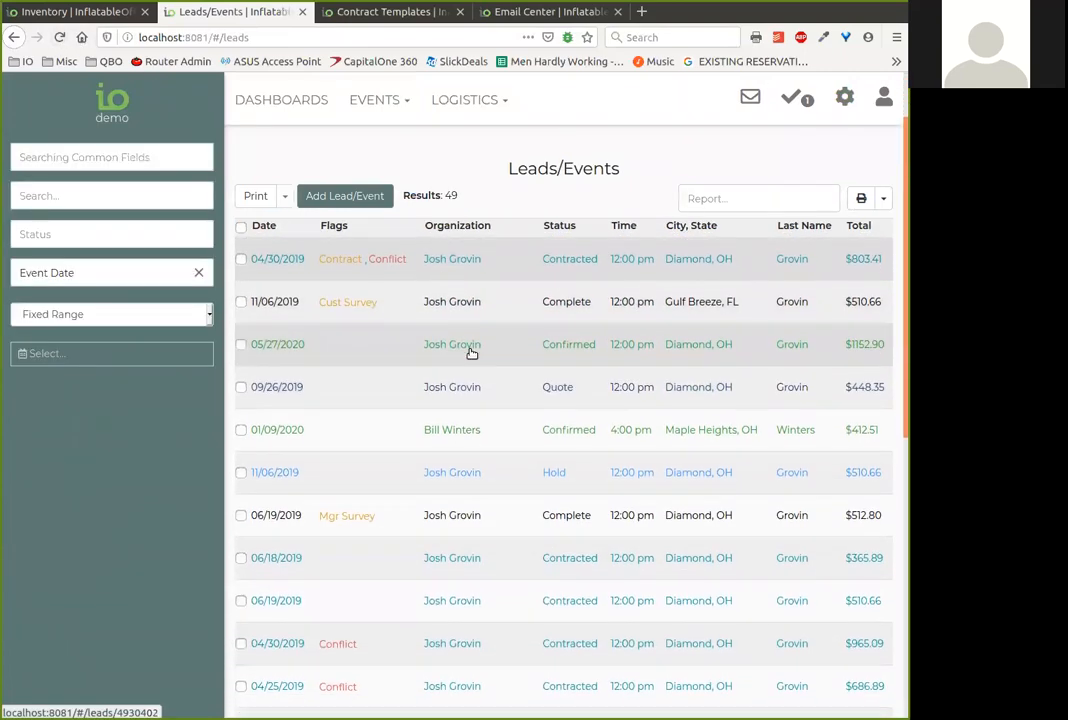
pyautogui.click(474, 262)
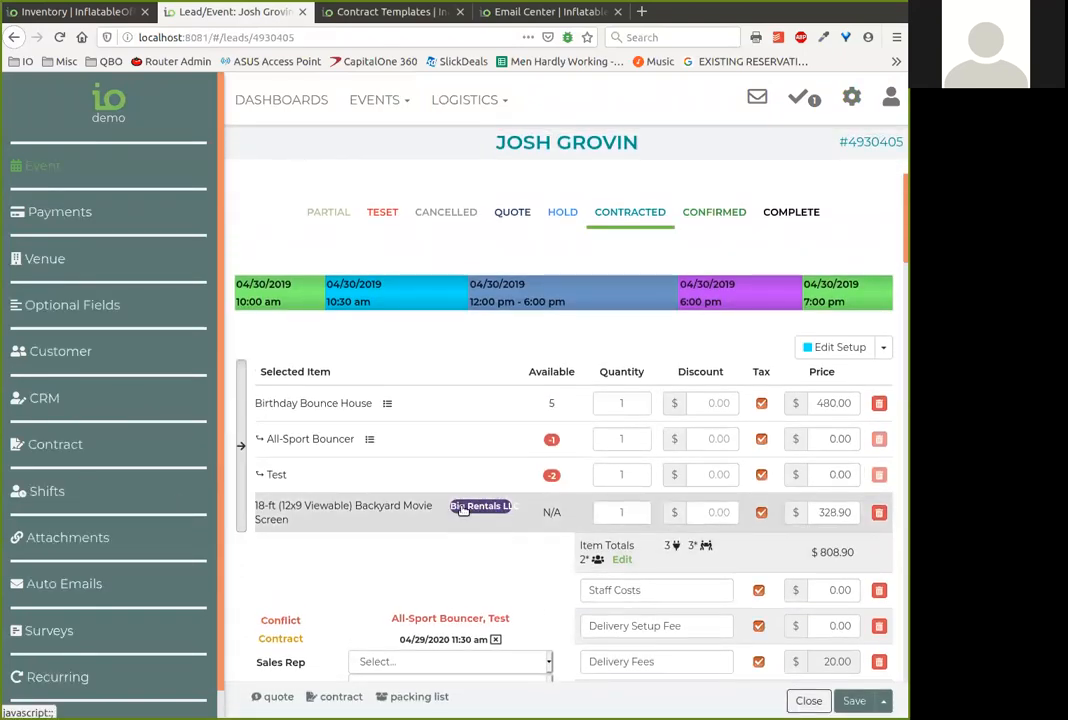
# Step: Expand the Backyard Movie Screen's line to examine its contract section, availability and cost fields, and collapse it again
pyautogui.click(479, 508)
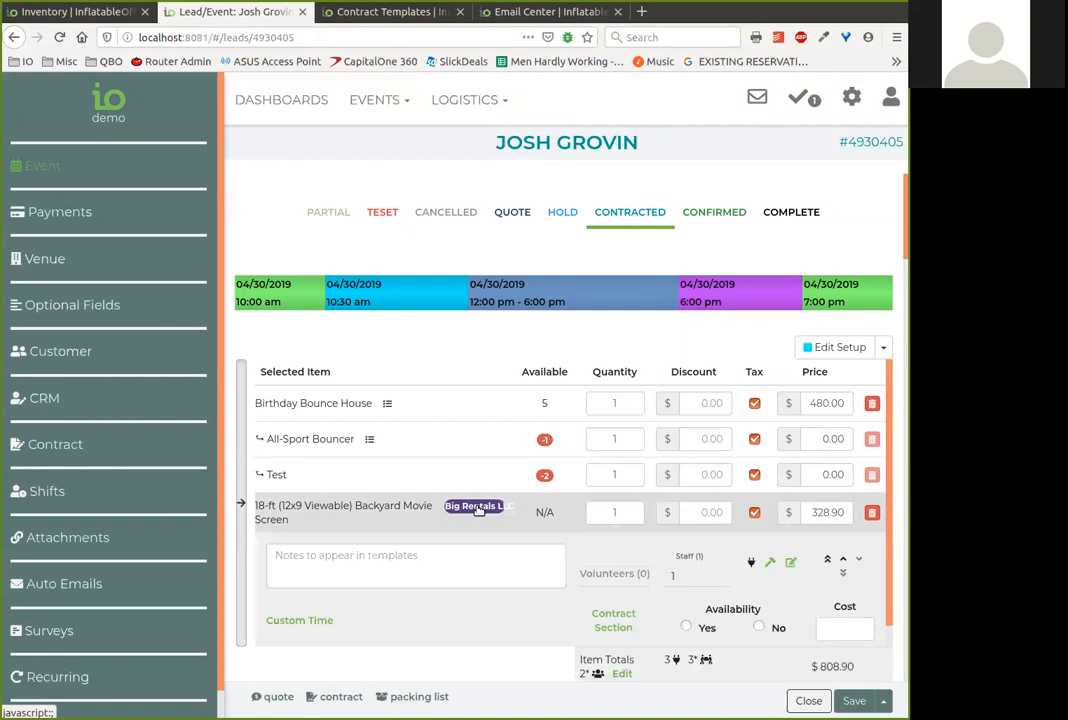
pyautogui.scroll(-3, 536, 493)
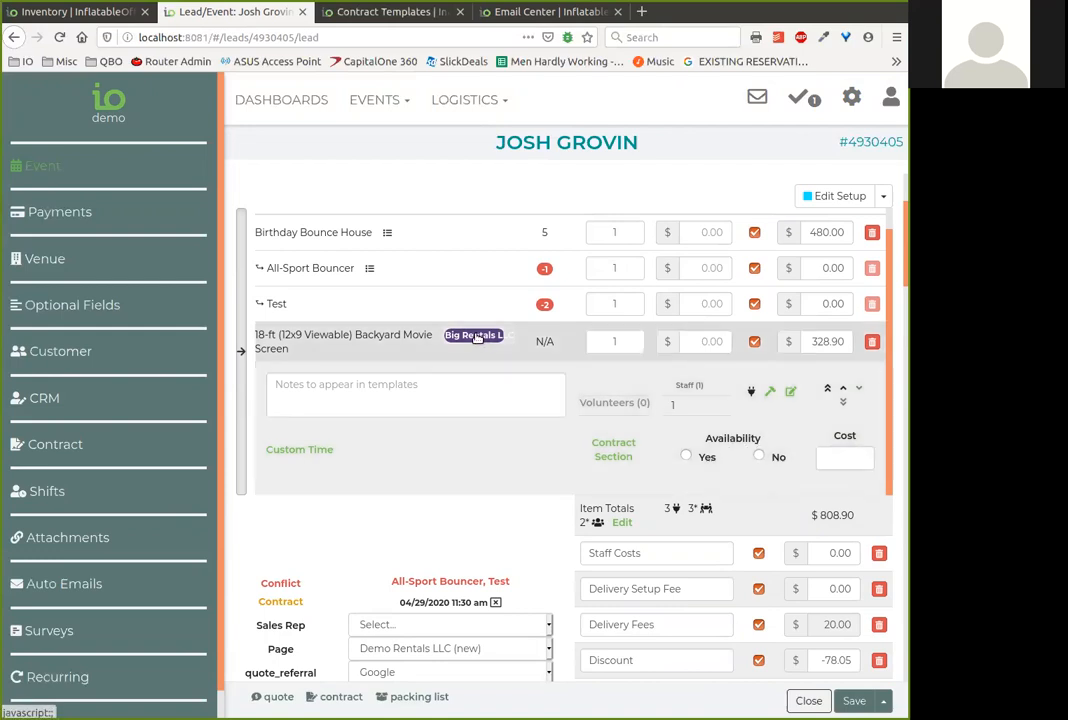
pyautogui.click(389, 339)
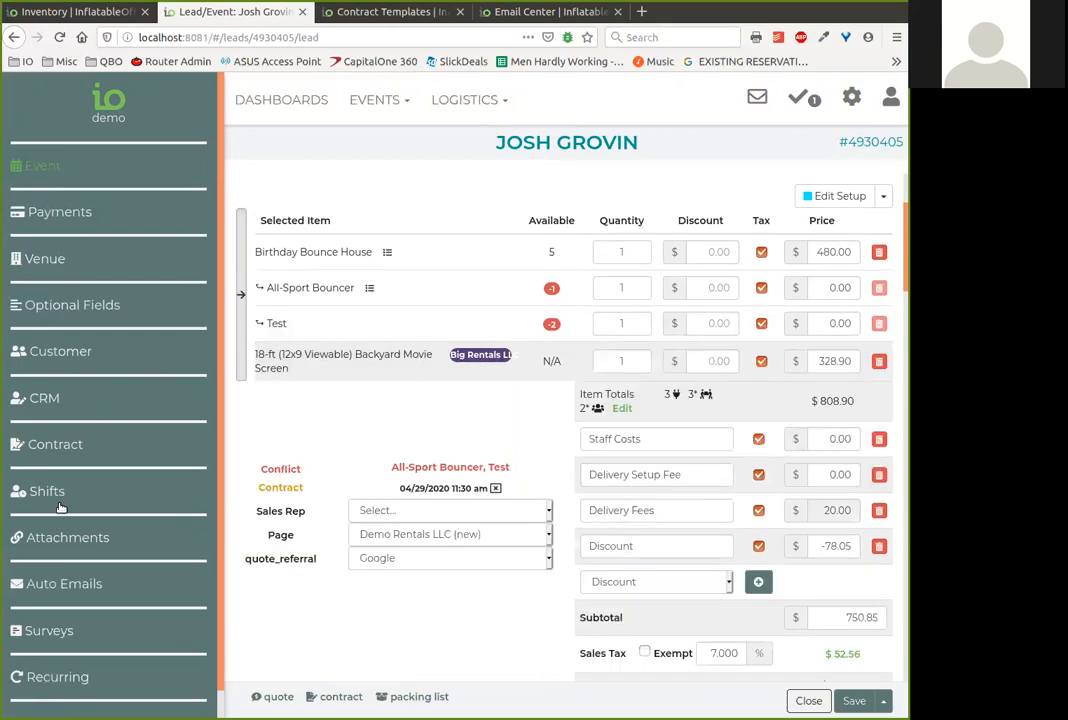
# Step: Add a PO - original2 purchase order for vendor Big Rentals LLC in the event's Contract / PO section
pyautogui.click(52, 443)
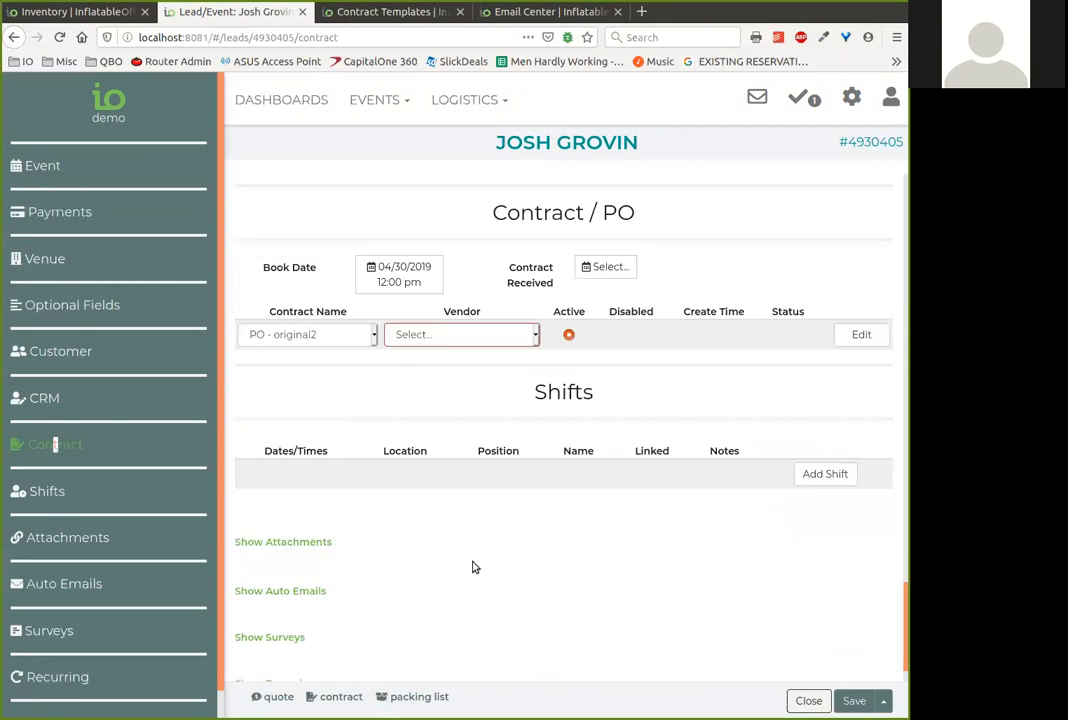
pyautogui.click(432, 334)
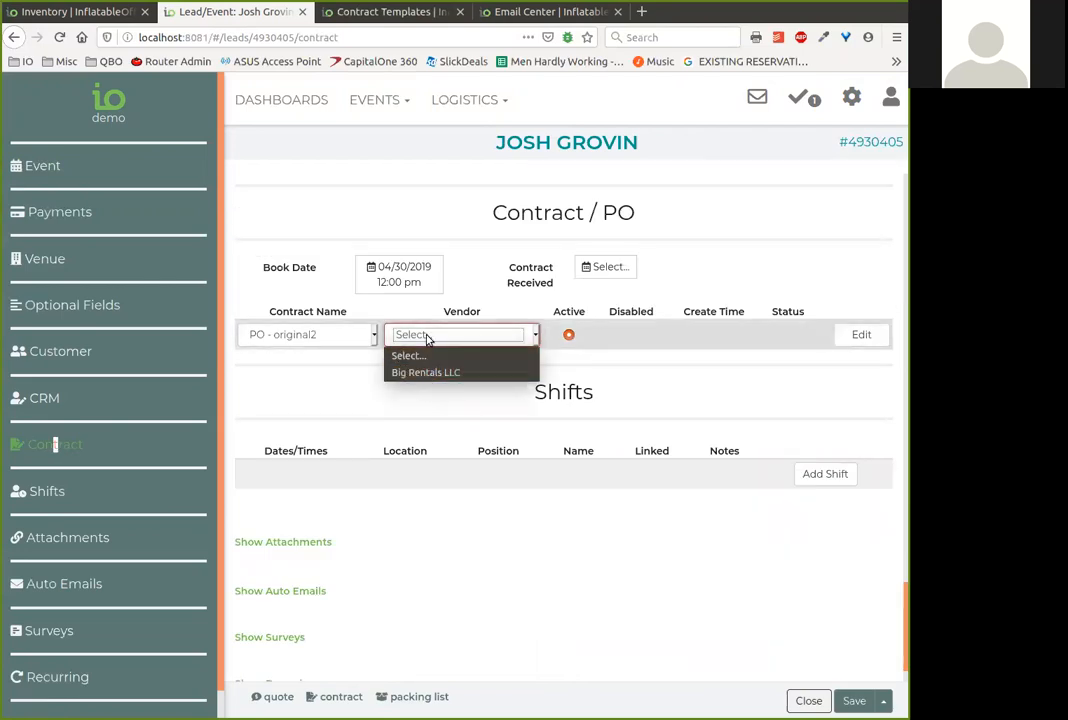
pyautogui.click(477, 376)
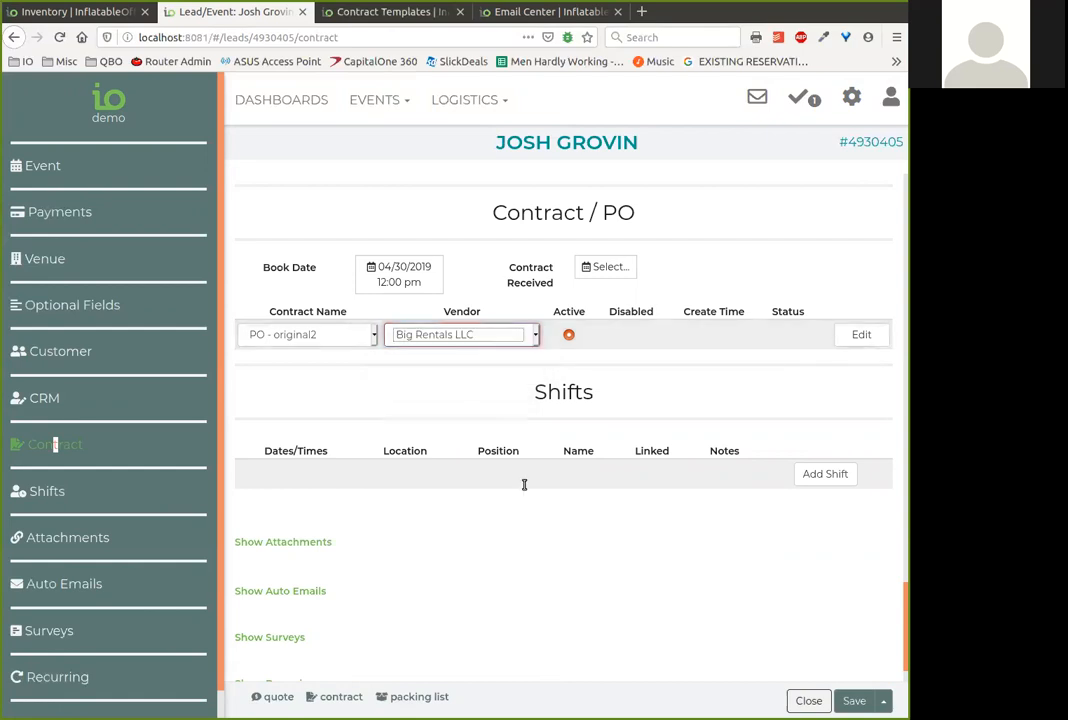
pyautogui.click(861, 334)
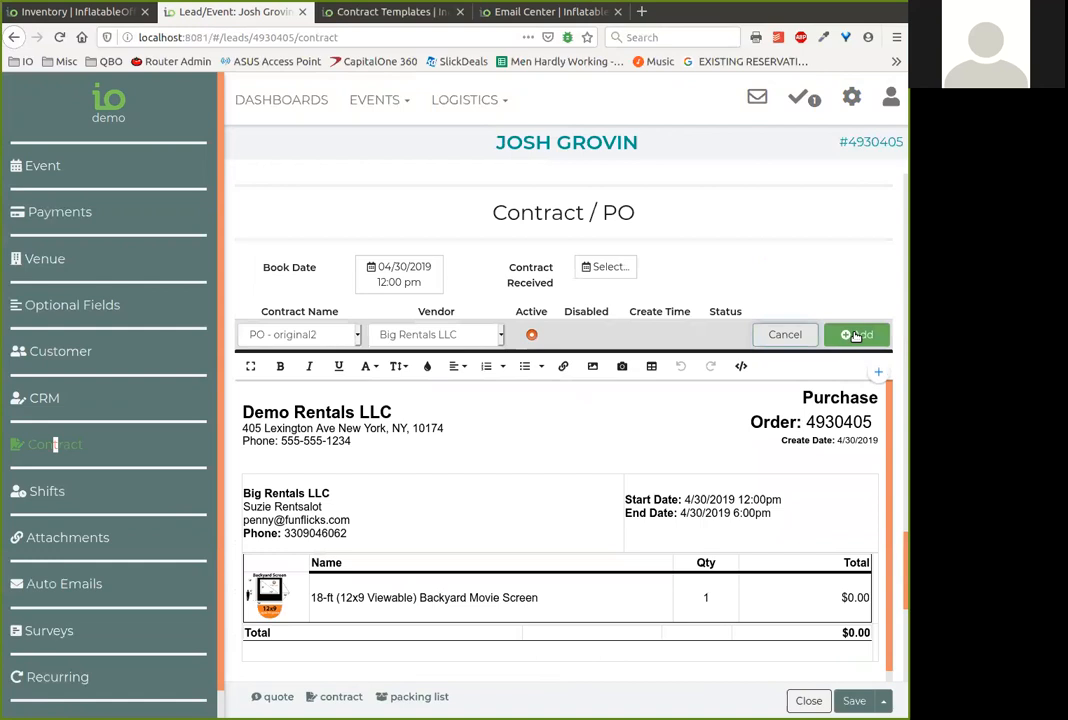
pyautogui.click(855, 335)
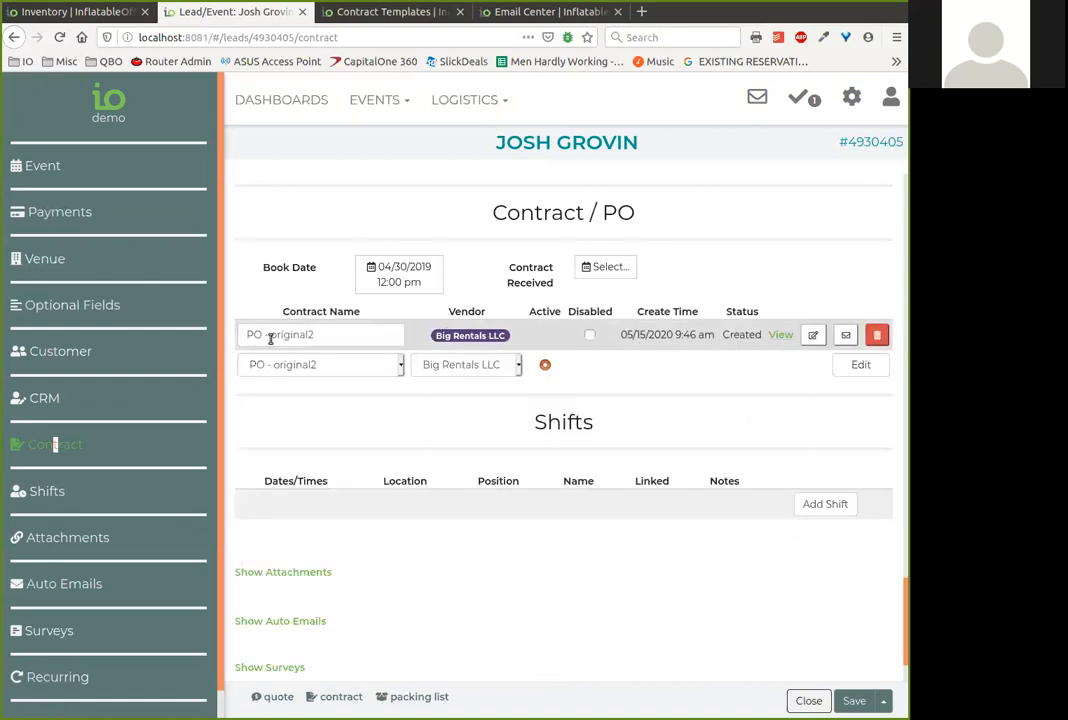
# Step: Preview the default contract template for the event and cancel without adding it
pyautogui.click(399, 366)
pyautogui.click(310, 390)
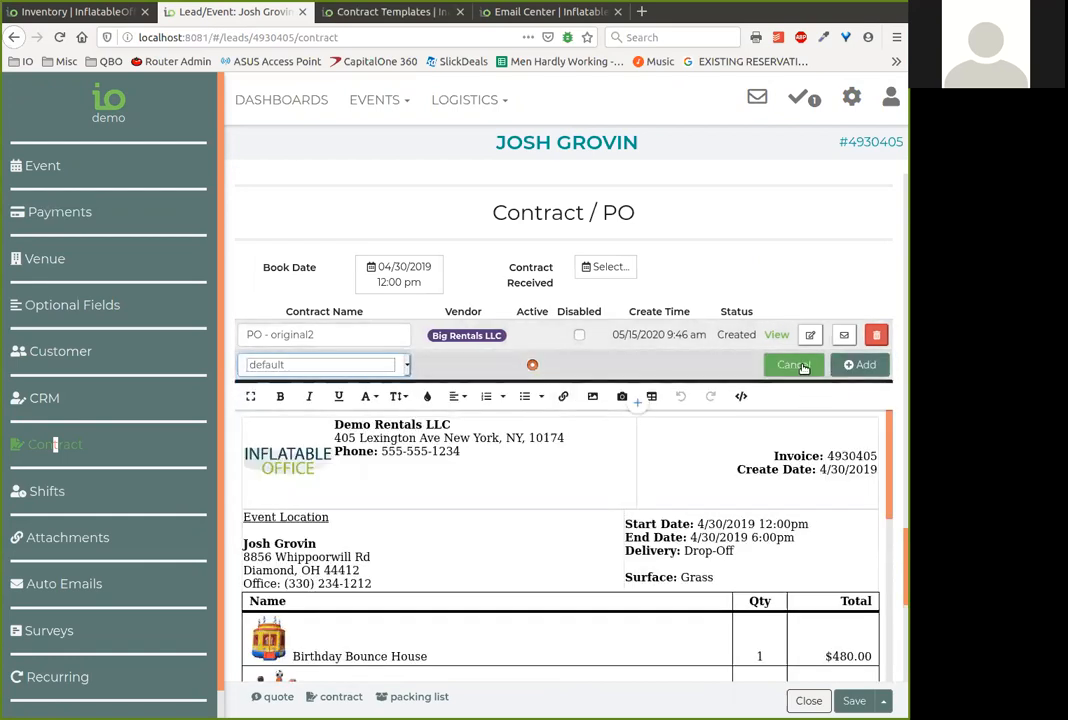
pyautogui.click(798, 365)
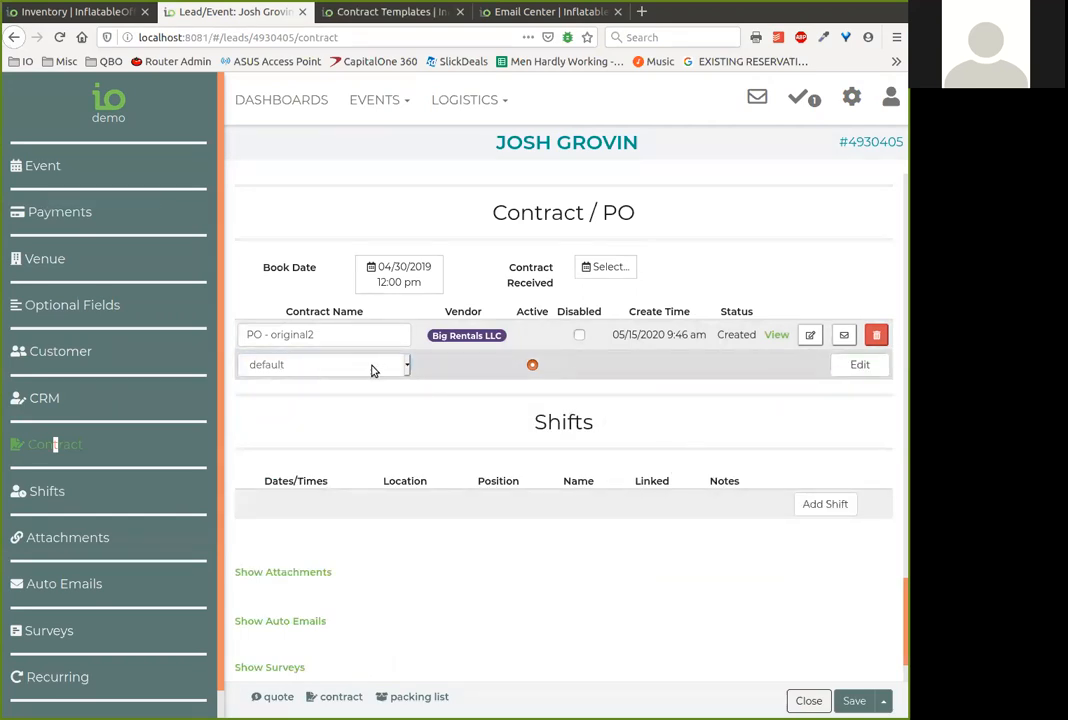
# Step: View the Big Rentals LLC purchase order as the vendor sees it, check its signing option, and return to the event
pyautogui.click(776, 336)
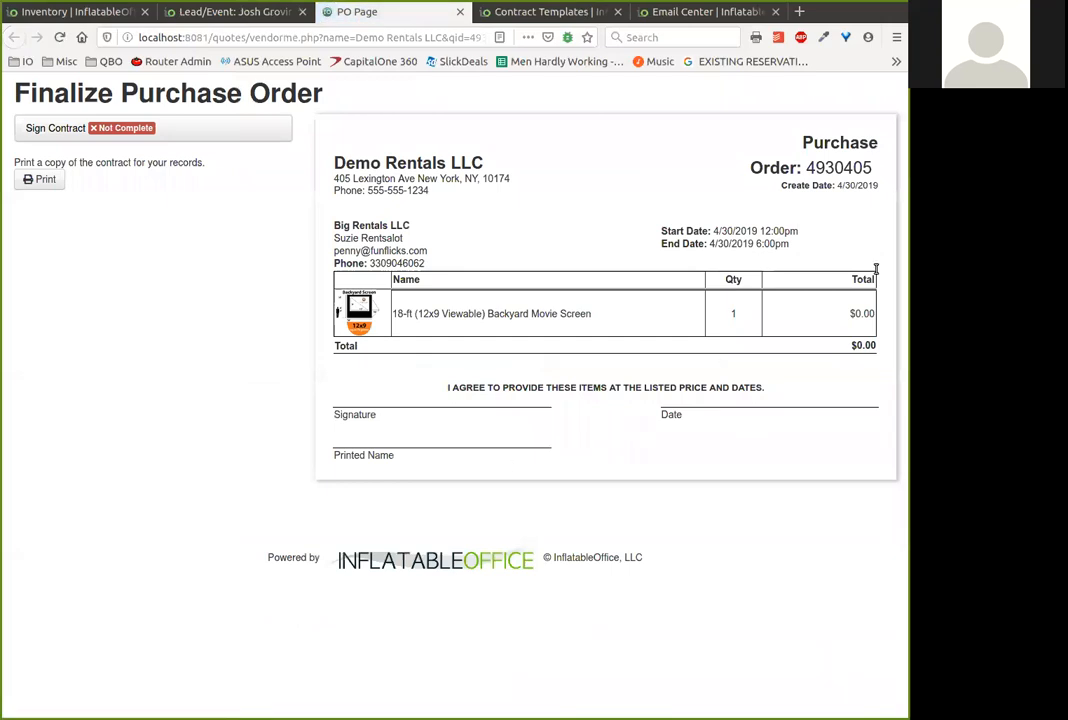
pyautogui.click(58, 130)
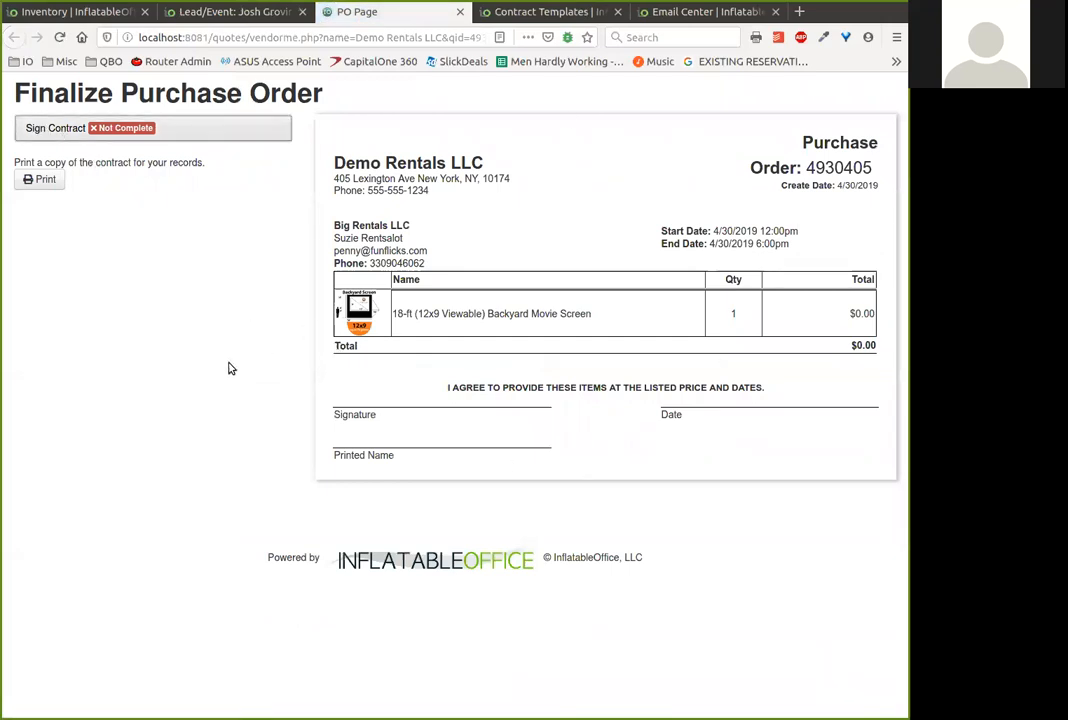
pyautogui.click(262, 16)
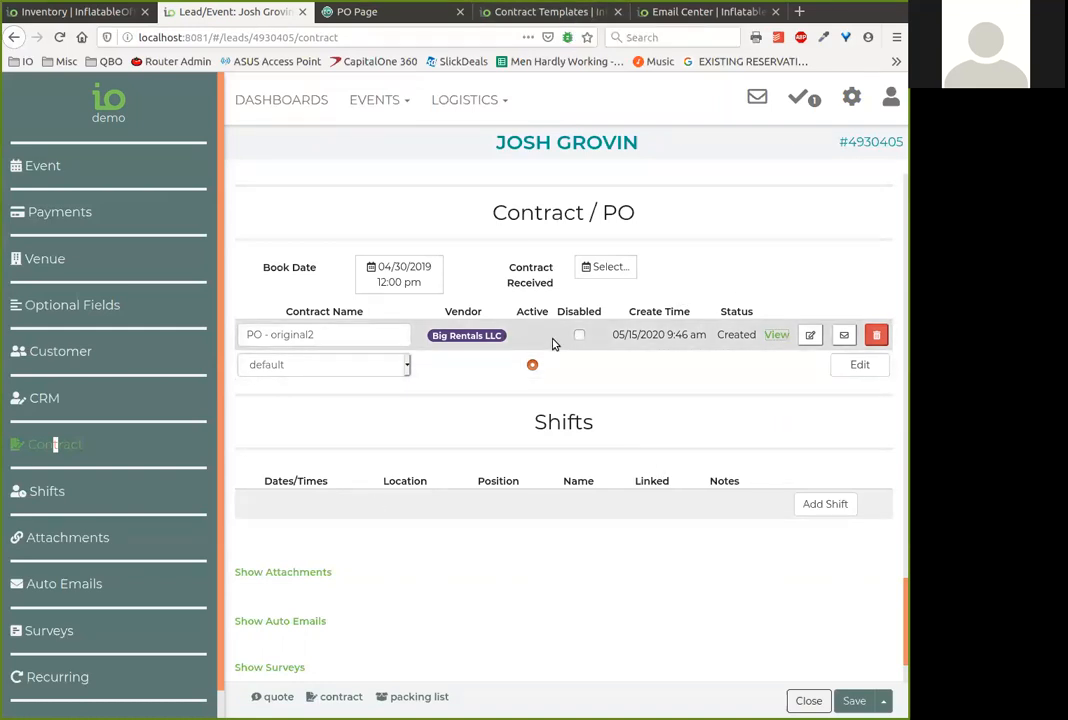
# Step: Check the vendor templates in the Email Center, and preview the purchase order email draft to Big Rentals LLC without sending it
pyautogui.click(688, 12)
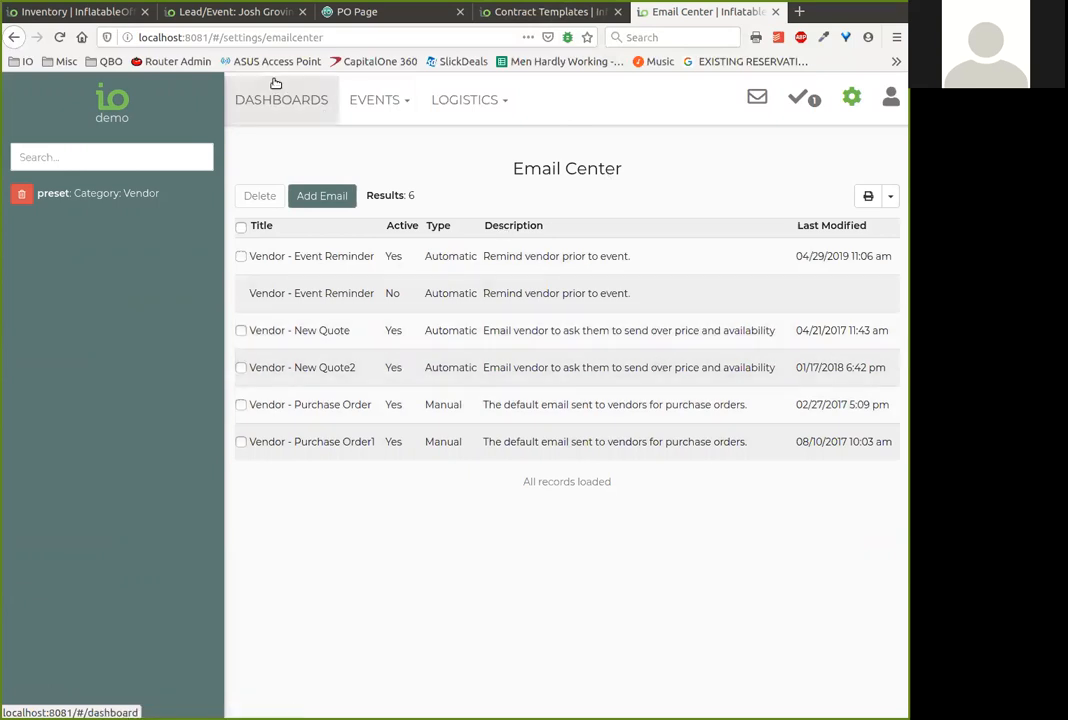
pyautogui.click(269, 12)
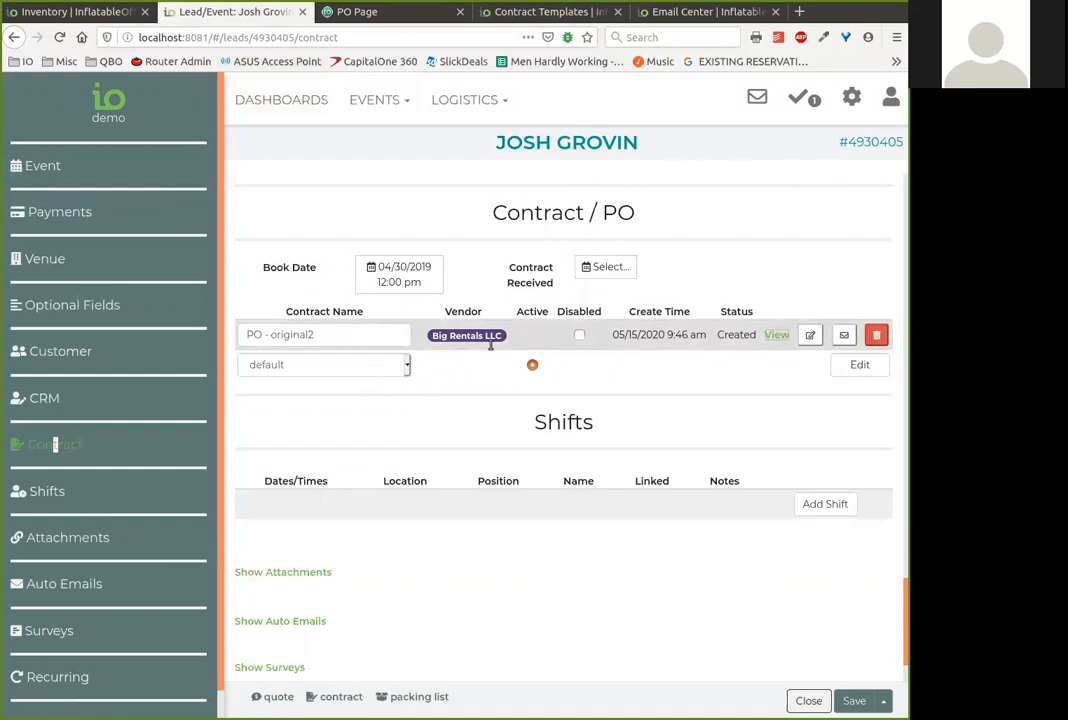
pyautogui.click(844, 336)
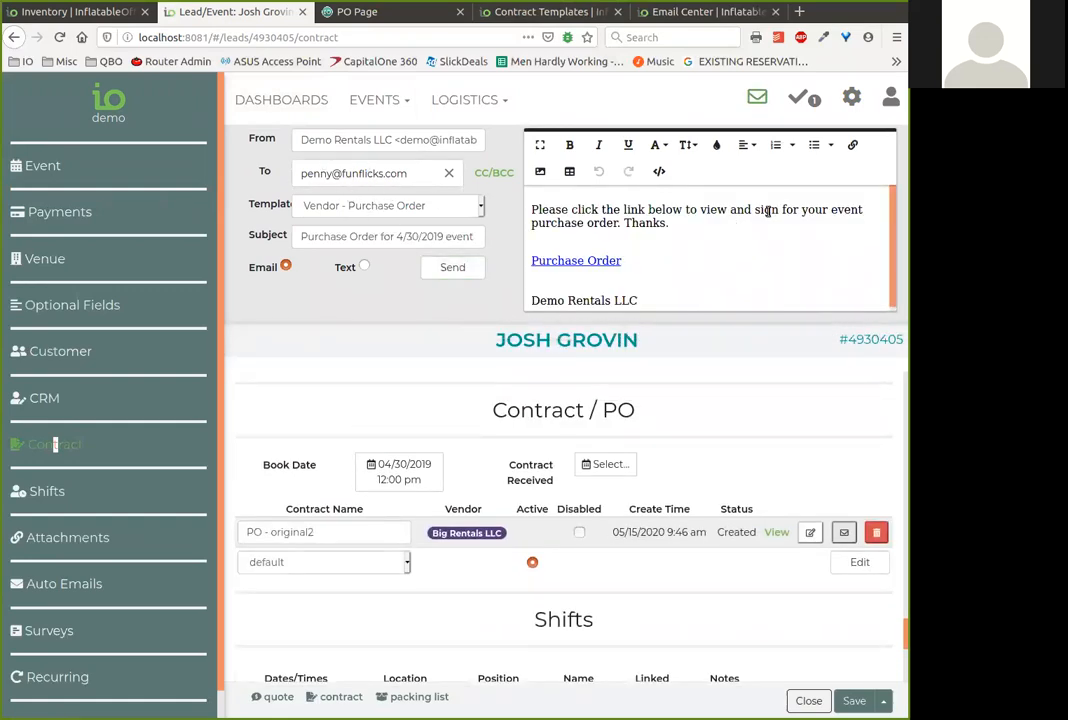
pyautogui.click(758, 99)
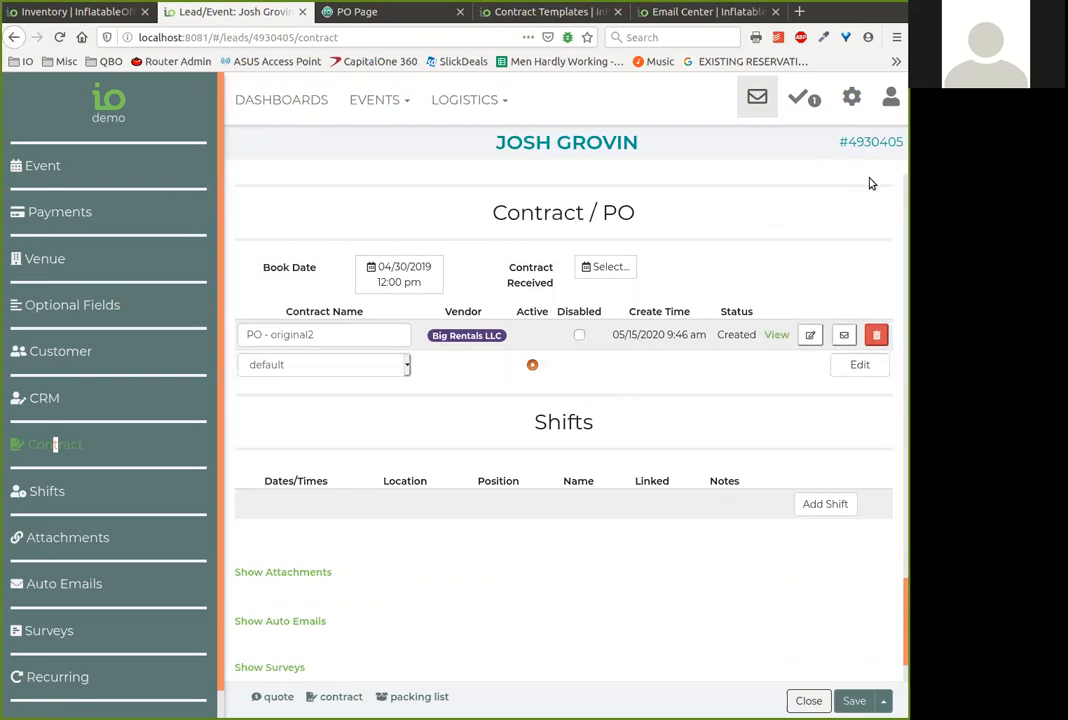
# Step: Expand the movie screen's line in the Event section, show its custom time range, and reset the time
pyautogui.click(43, 165)
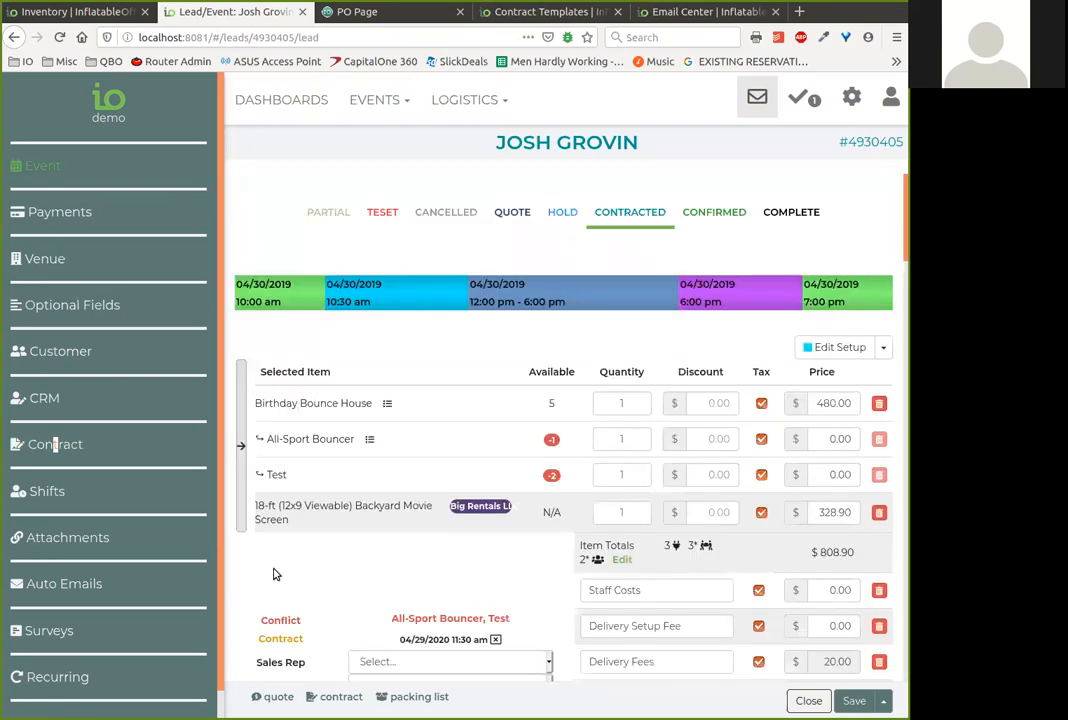
pyautogui.scroll(-2, 339, 533)
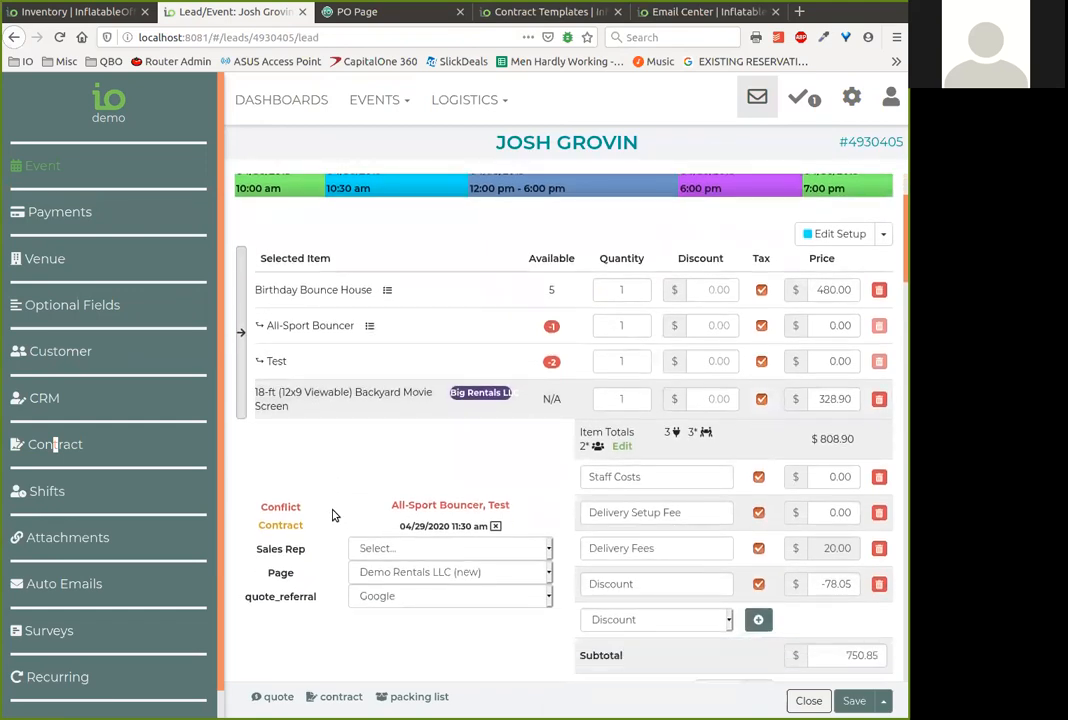
pyautogui.click(383, 397)
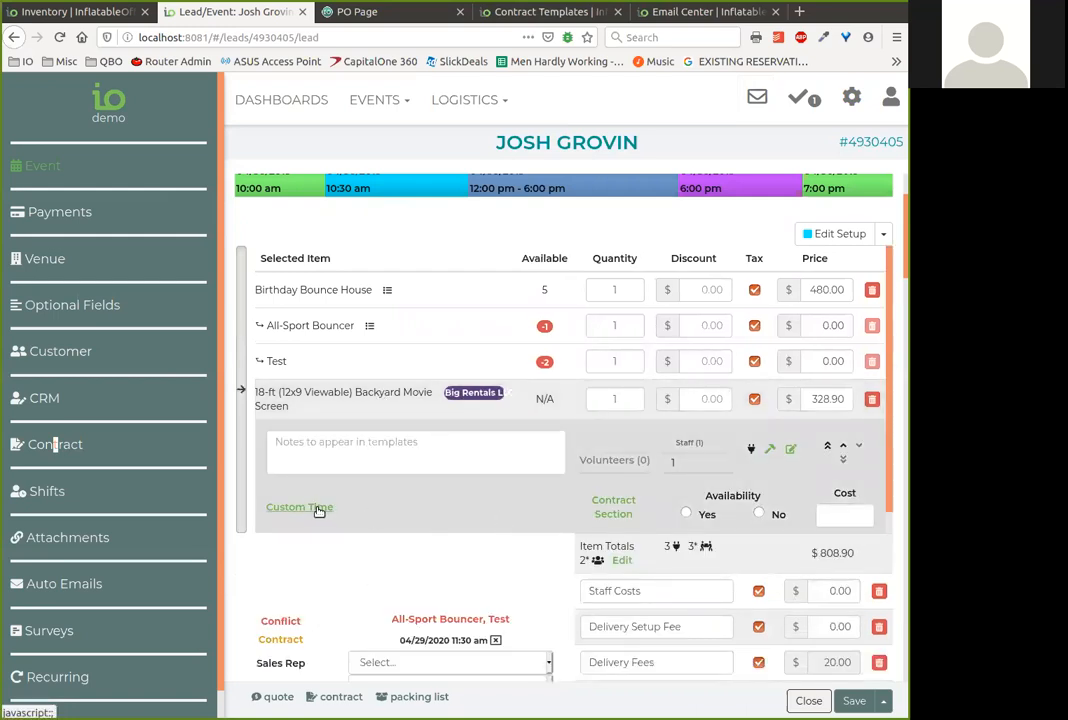
pyautogui.click(318, 509)
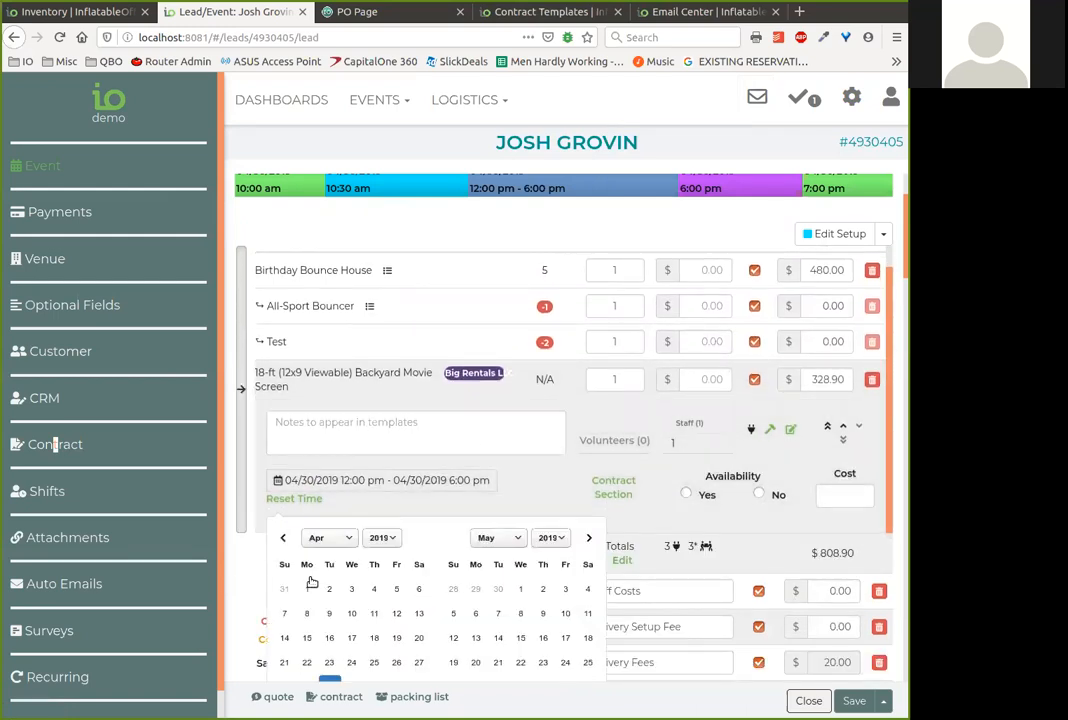
pyautogui.click(316, 500)
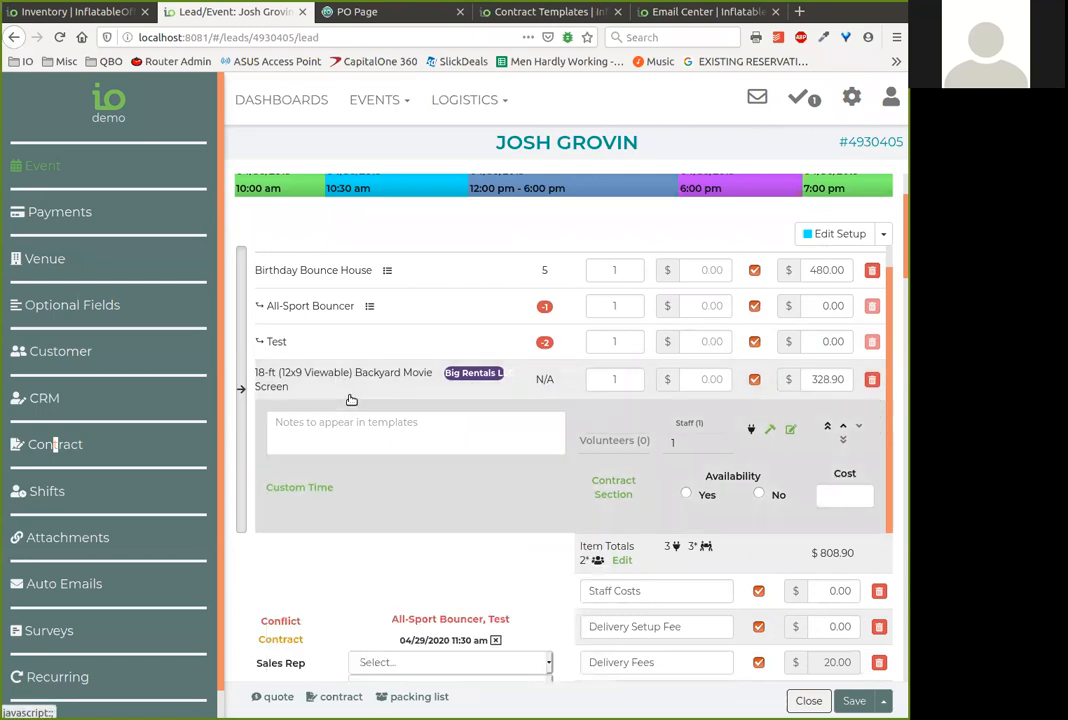
pyautogui.scroll(1, 420, 425)
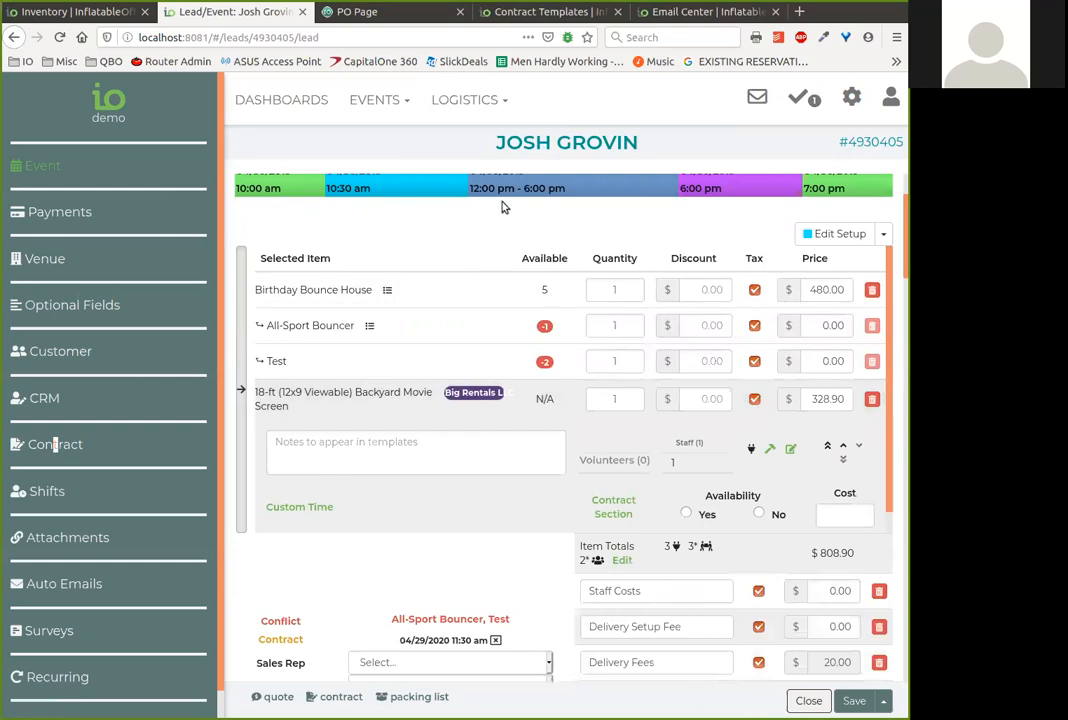
pyautogui.scroll(-1, 433, 488)
pyautogui.scroll(-1, 433, 488)
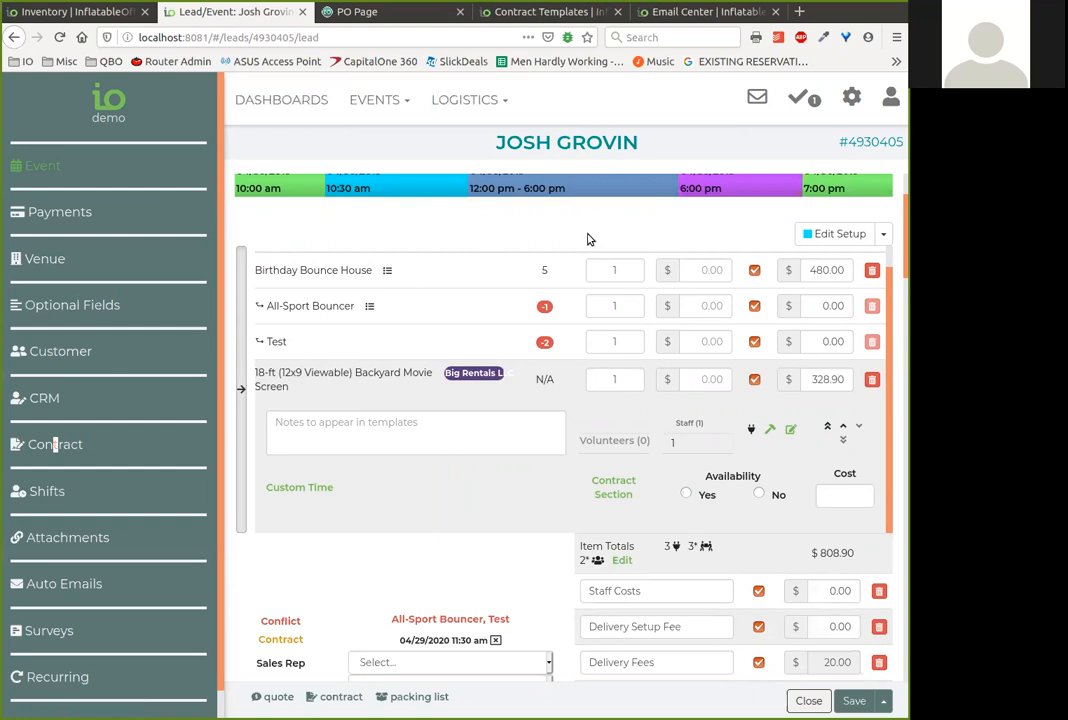
pyautogui.scroll(1, 484, 222)
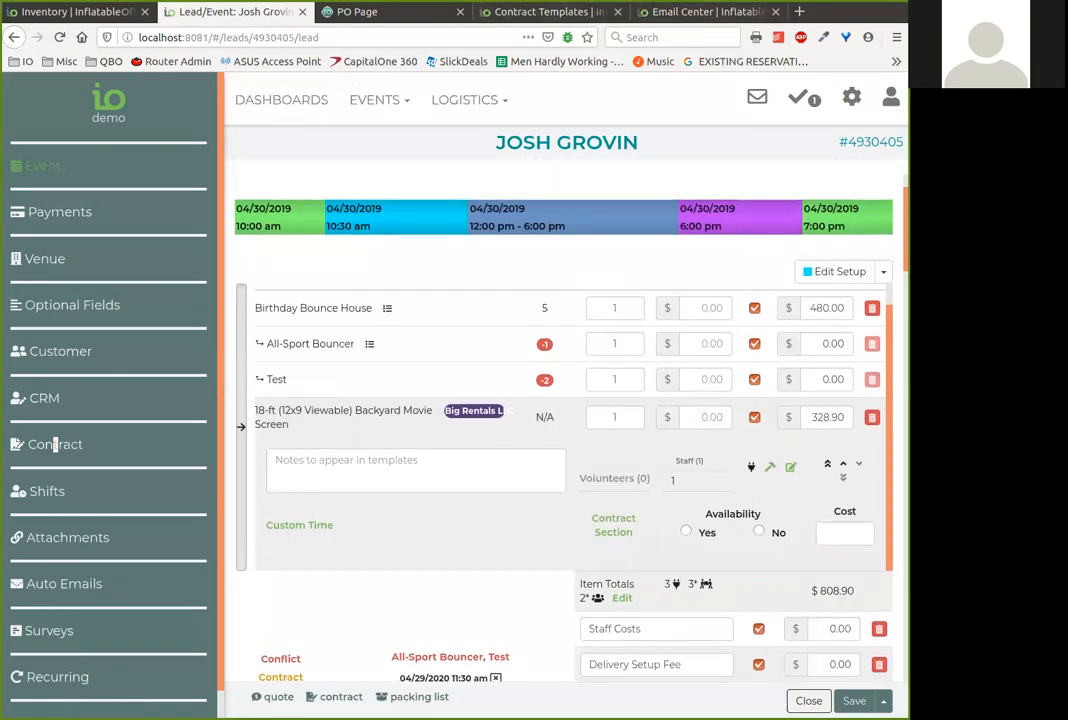